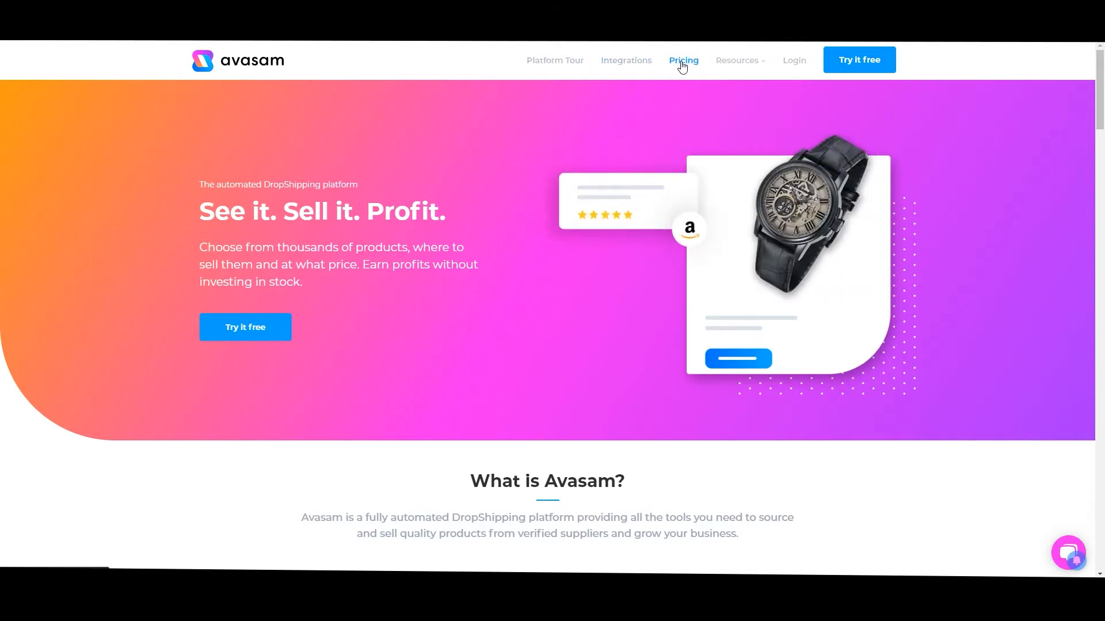
Log in to the Avasam account from the website
{"action": "mouse_move", "coordinate": [751, 68]}
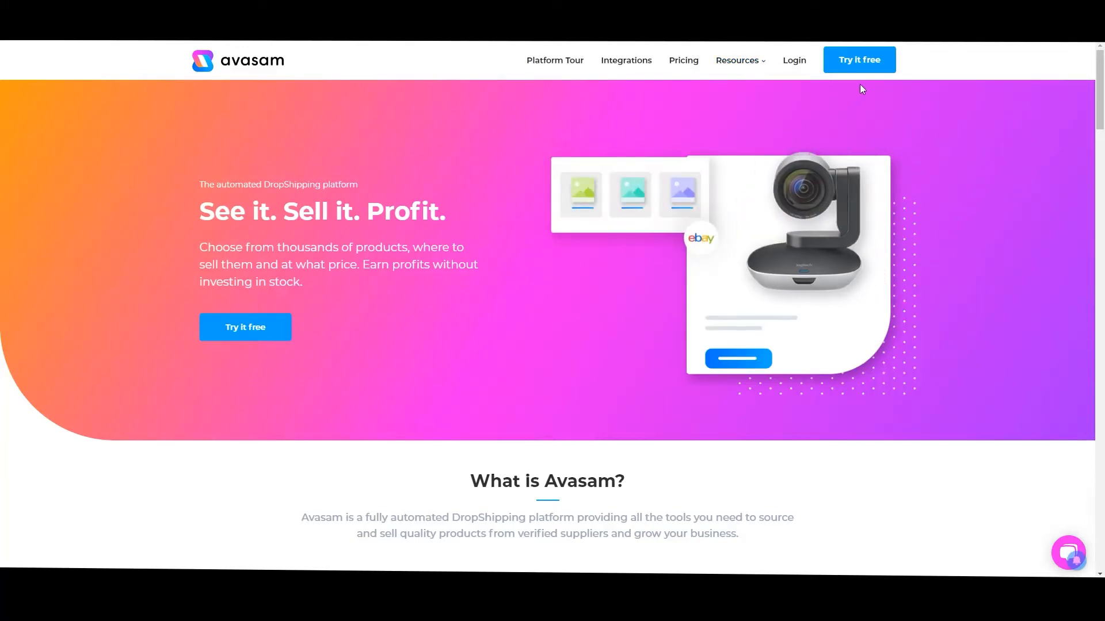
{"action": "left_click", "coordinate": [862, 58]}
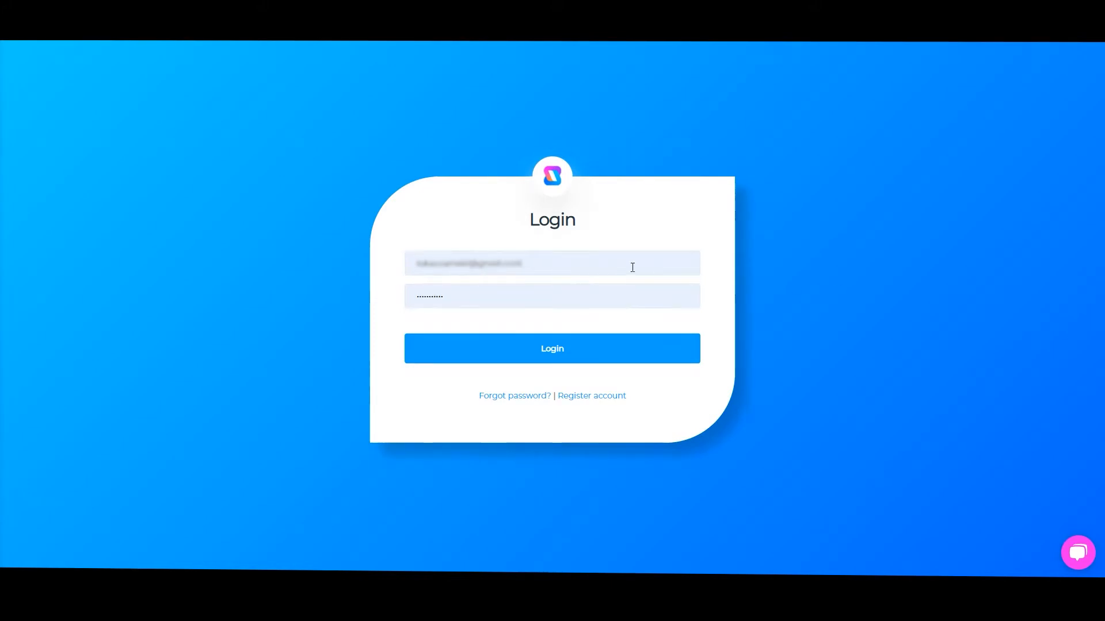
{"action": "left_click", "coordinate": [504, 359]}
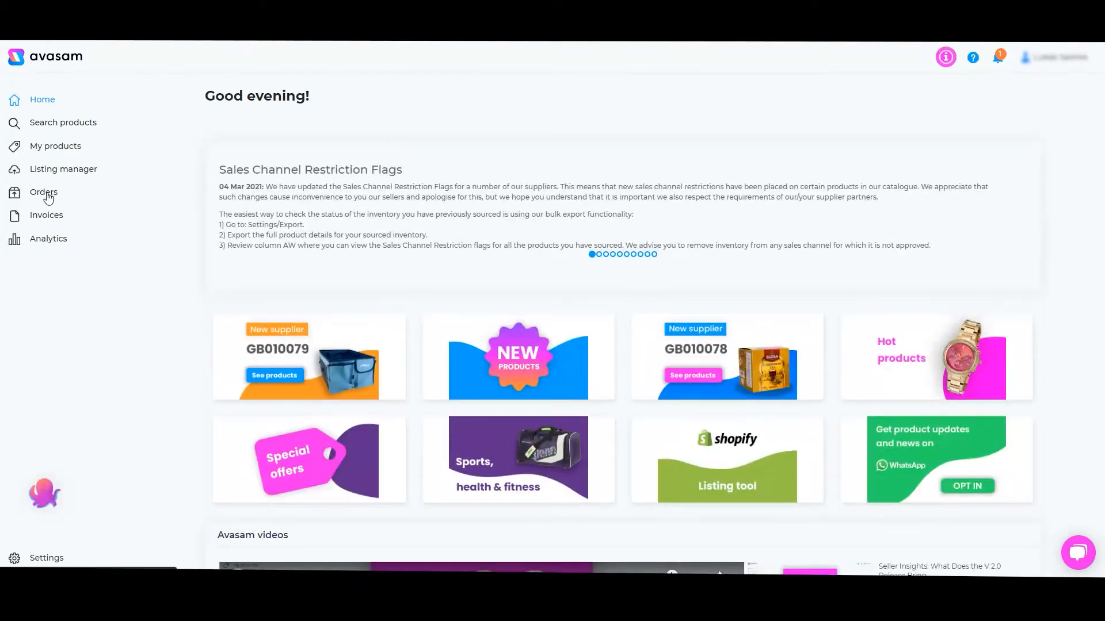
Review the Getting started checklist and scroll through the dashboard's announcements, videos and posts
{"action": "left_click", "coordinate": [44, 494]}
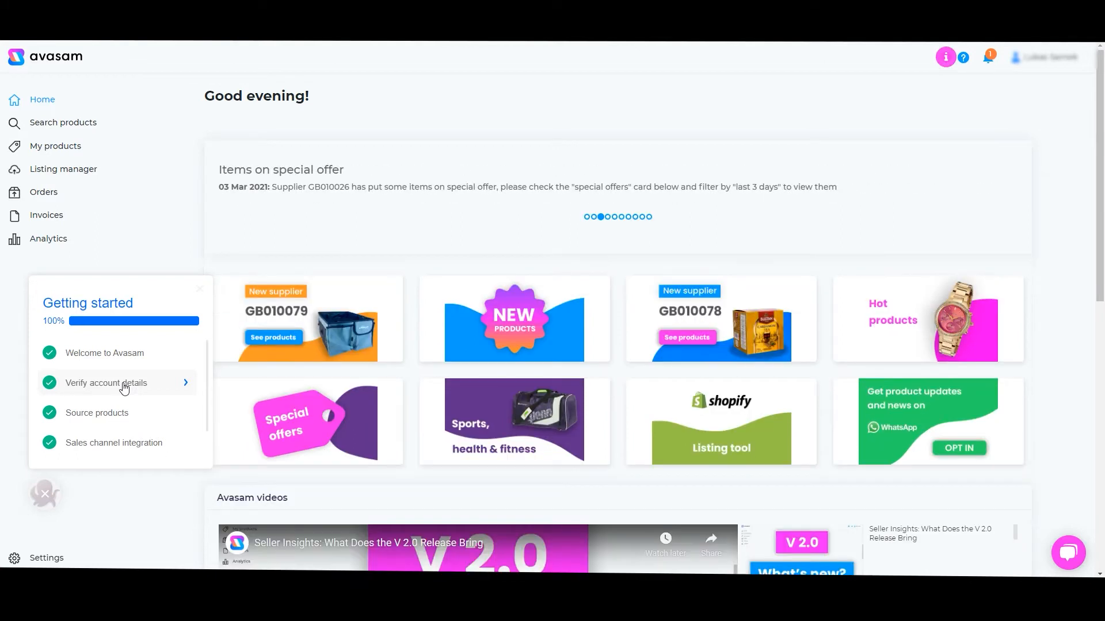
{"action": "scroll", "coordinate": [124, 389], "scroll_direction": "down", "scroll_amount": 1}
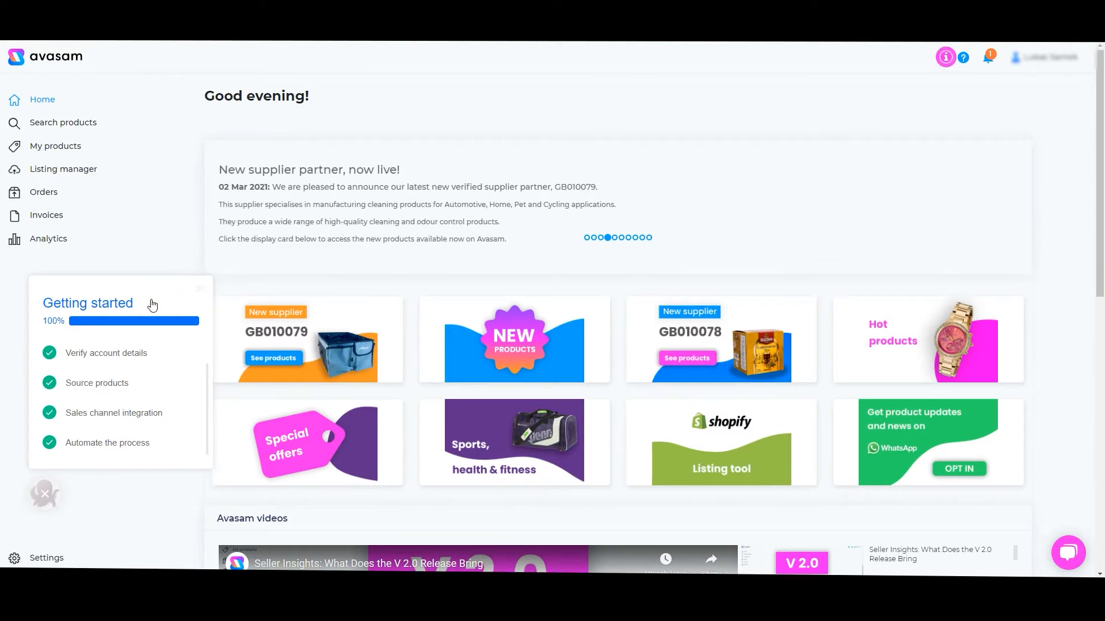
{"action": "left_click", "coordinate": [47, 495]}
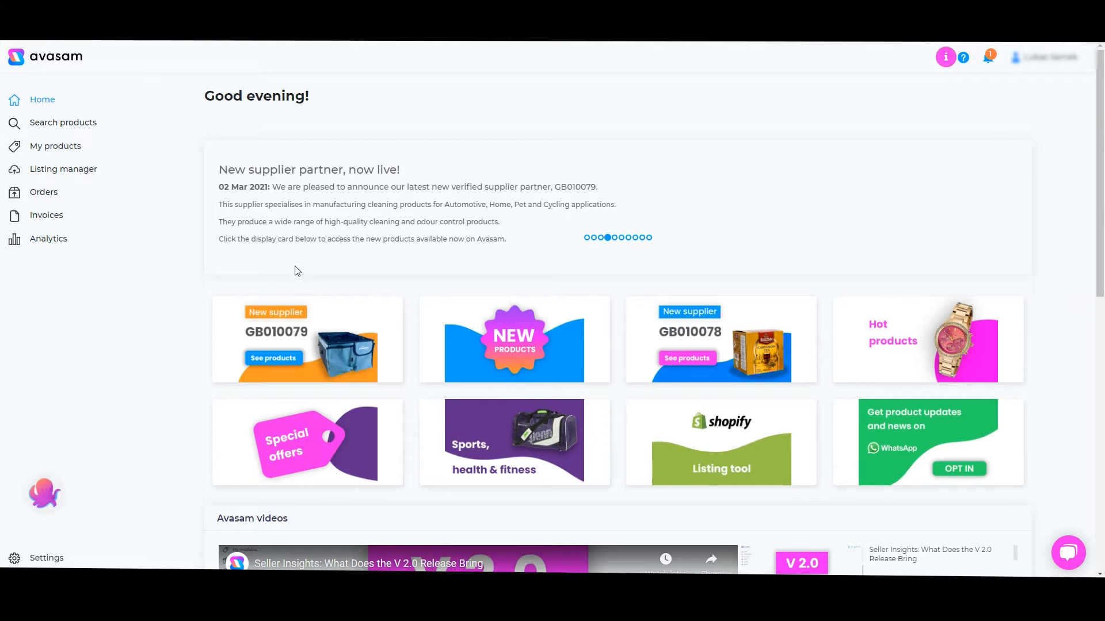
{"action": "scroll", "coordinate": [271, 266], "scroll_direction": "down", "scroll_amount": 5}
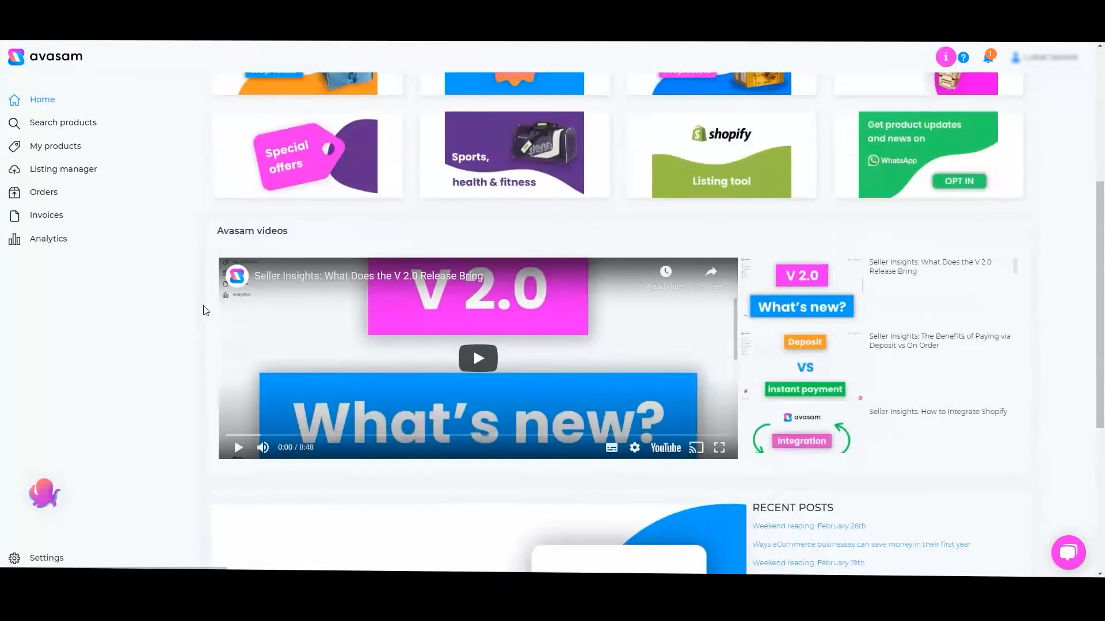
{"action": "scroll", "coordinate": [203, 310], "scroll_direction": "down", "scroll_amount": 2}
{"action": "scroll", "coordinate": [74, 306], "scroll_direction": "down", "scroll_amount": 3}
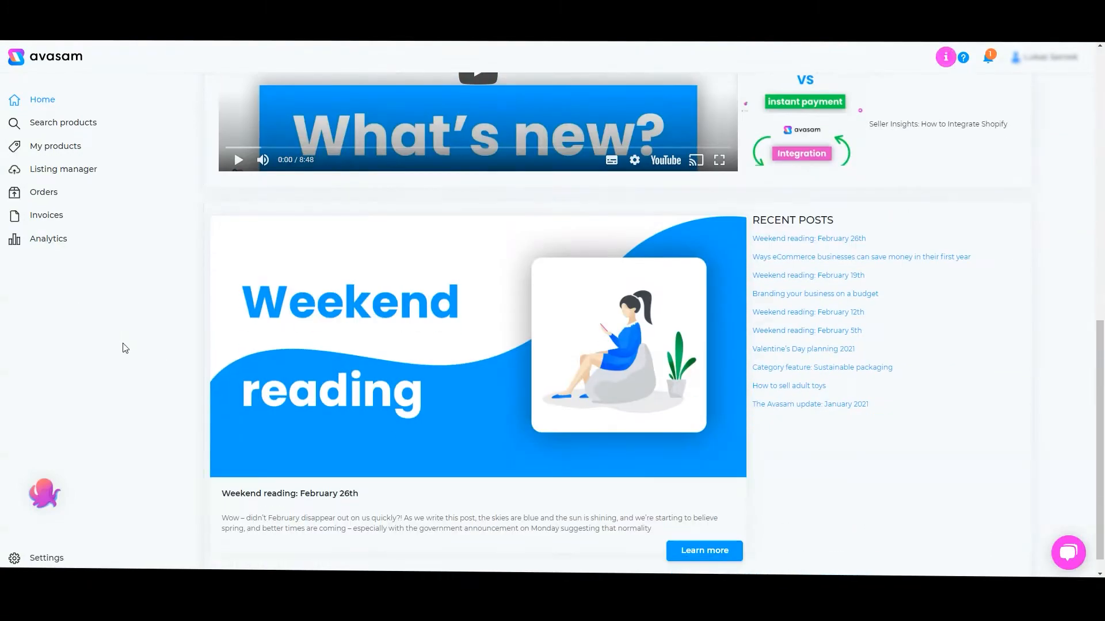
{"action": "scroll", "coordinate": [124, 349], "scroll_direction": "up", "scroll_amount": 10}
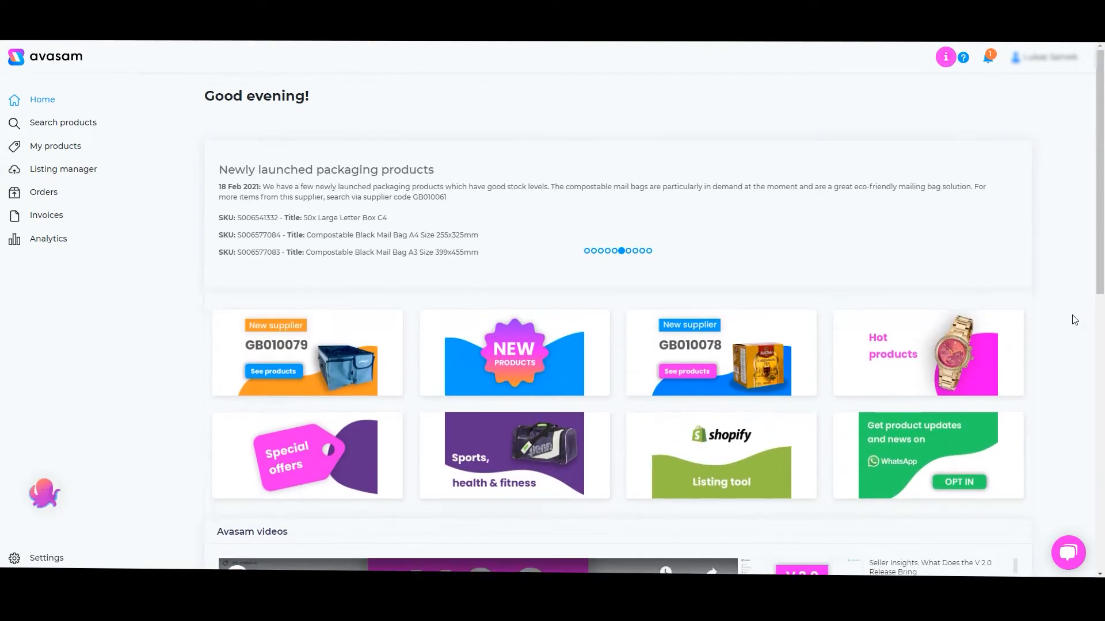
Open product search and view its list of product categories
{"action": "left_click", "coordinate": [66, 130]}
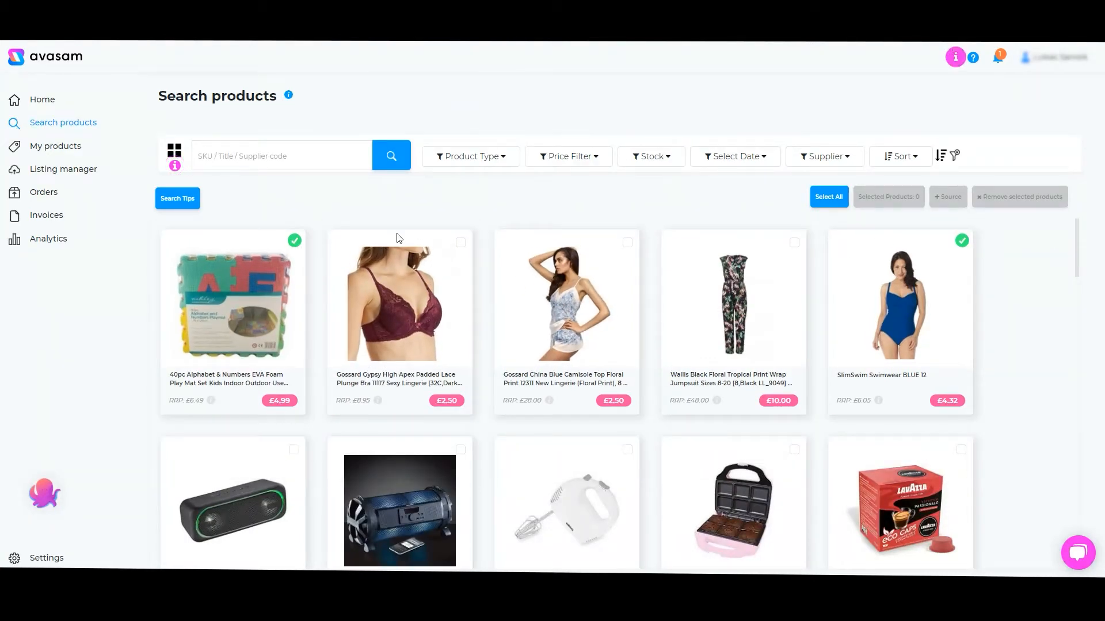
{"action": "left_click", "coordinate": [177, 152]}
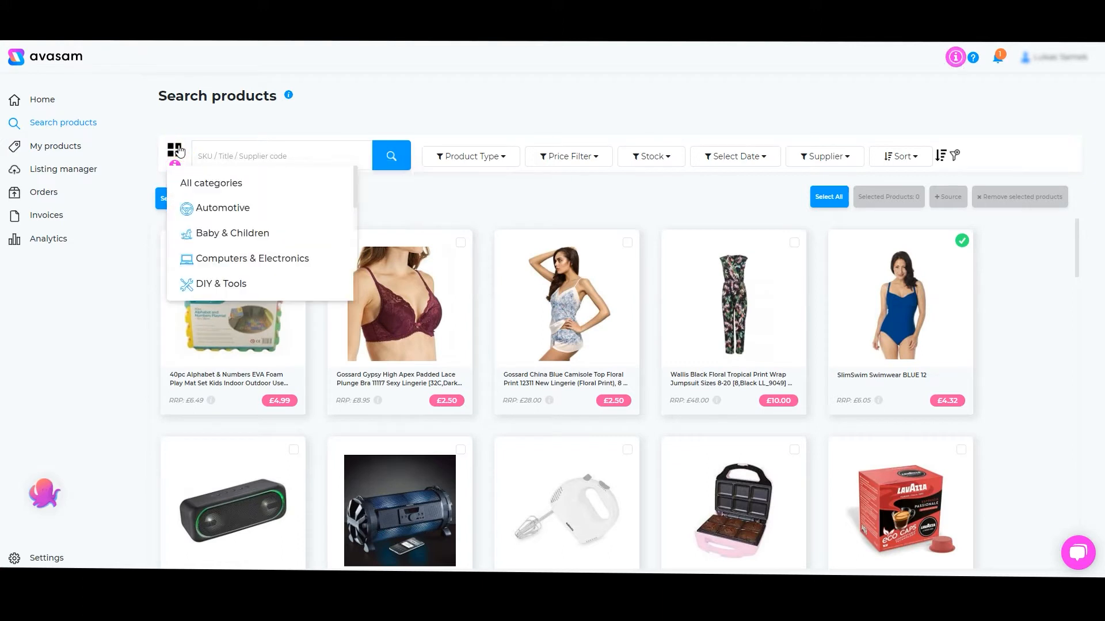
{"action": "left_click", "coordinate": [179, 151]}
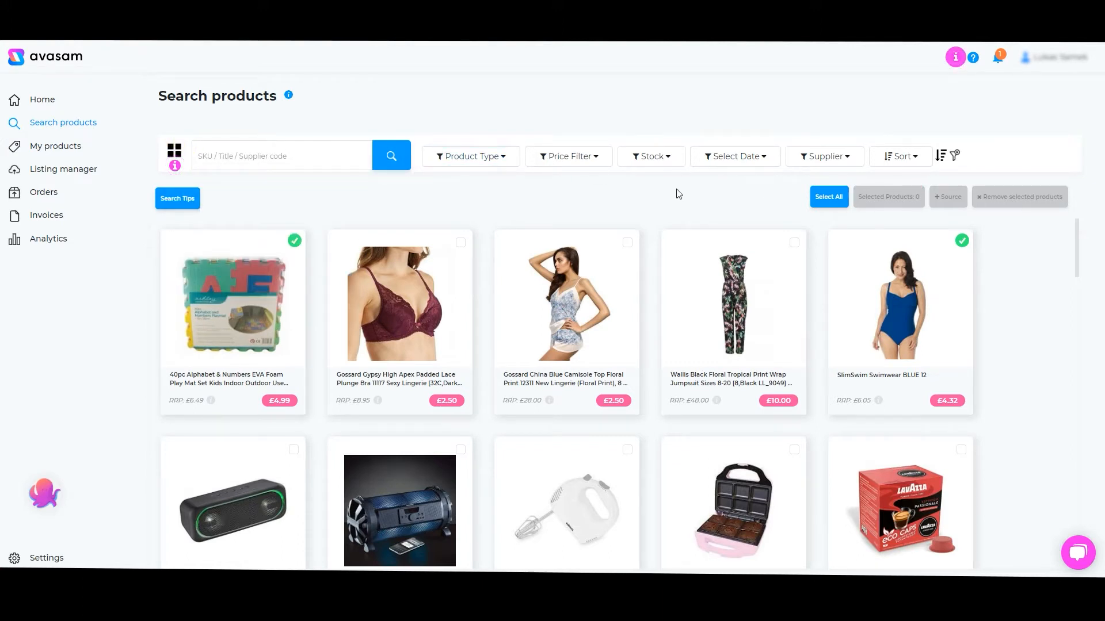
{"action": "mouse_move", "coordinate": [748, 250]}
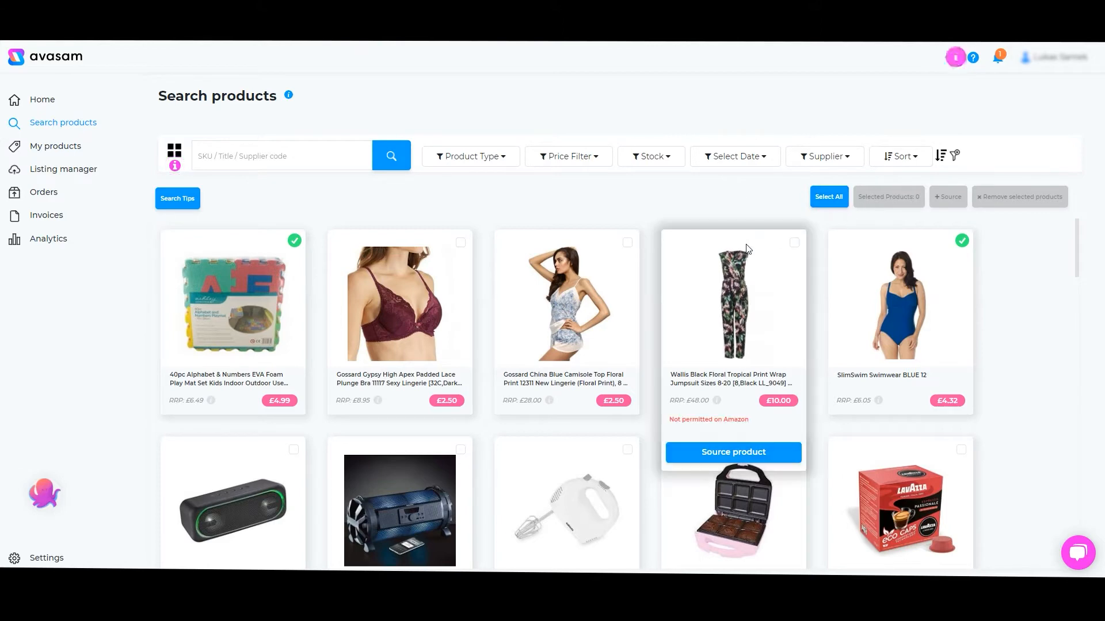
Browse My products and the Listing manager's Shopify listing specification
{"action": "left_click", "coordinate": [77, 151]}
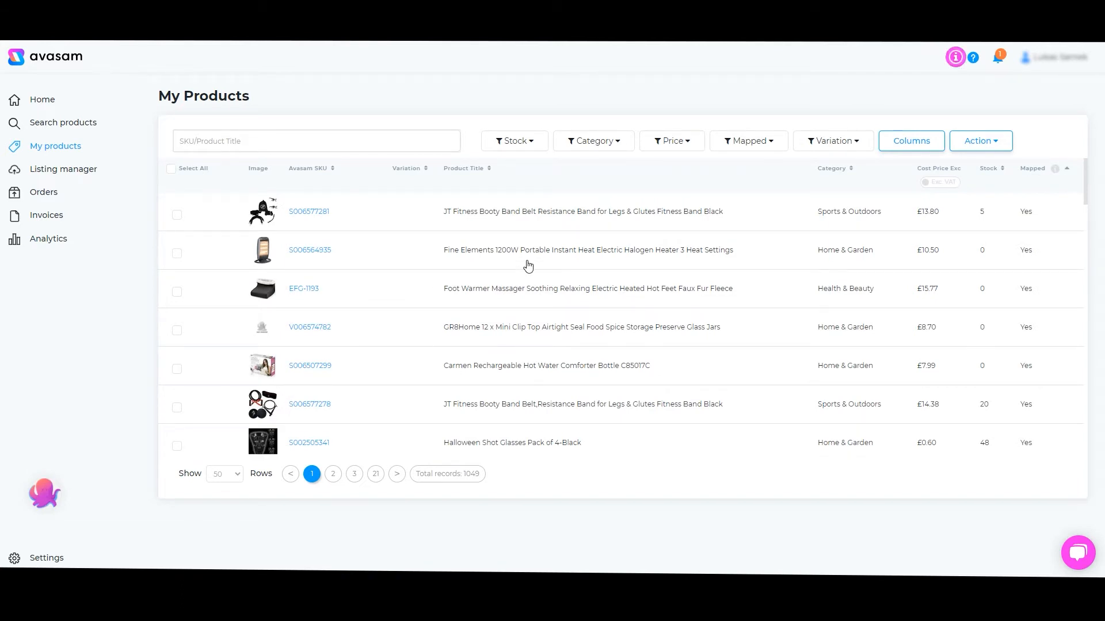
{"action": "left_click", "coordinate": [63, 169]}
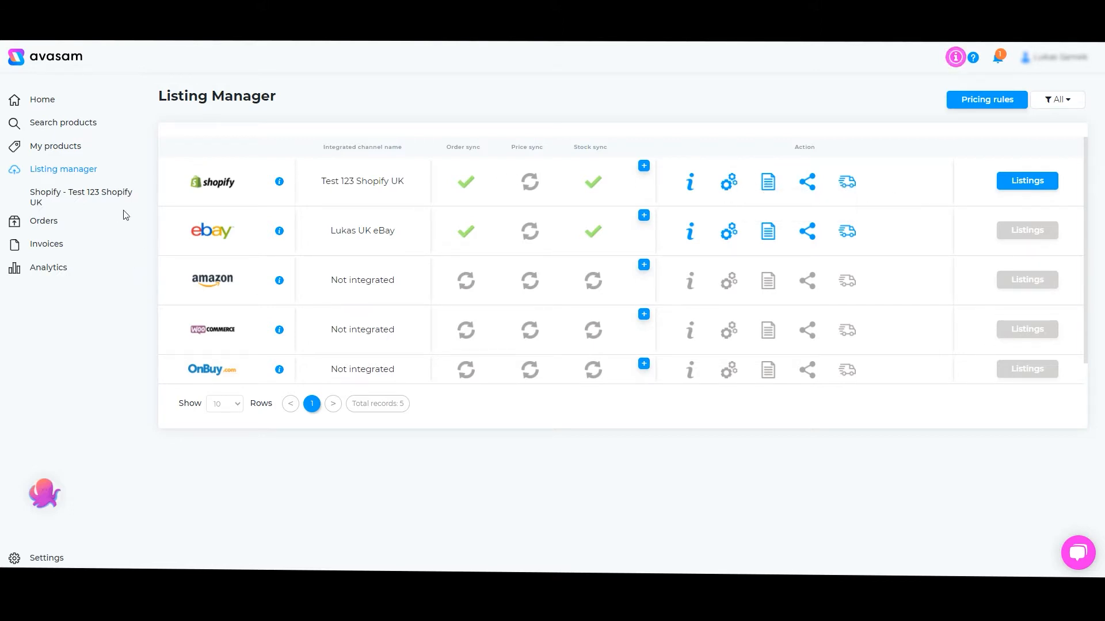
{"action": "left_click", "coordinate": [96, 201]}
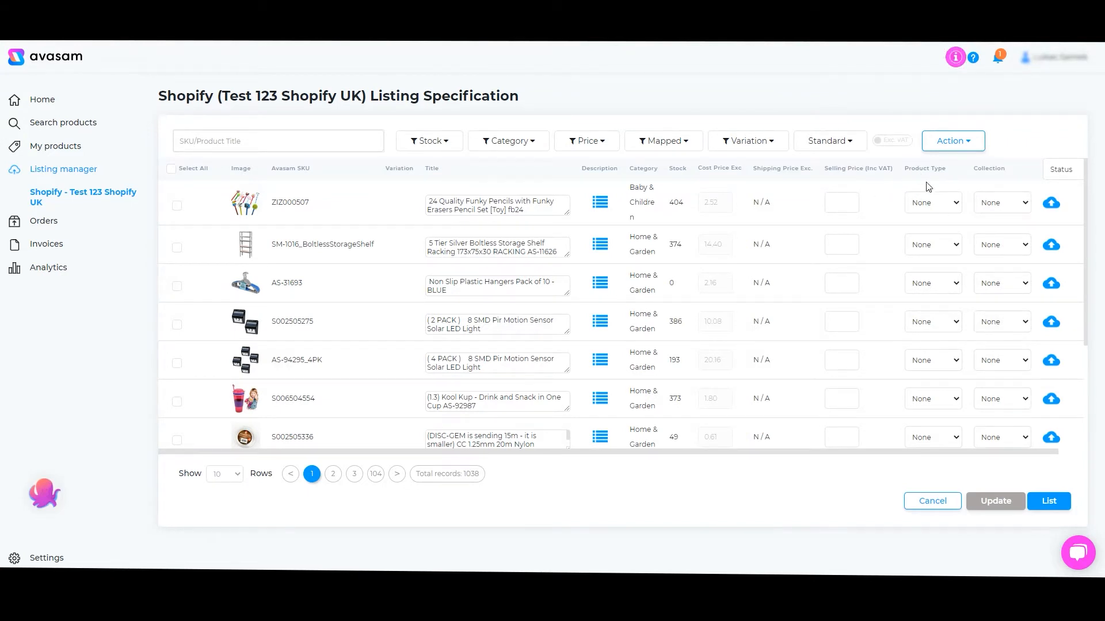
{"action": "scroll", "coordinate": [988, 259], "scroll_direction": "down", "scroll_amount": 3}
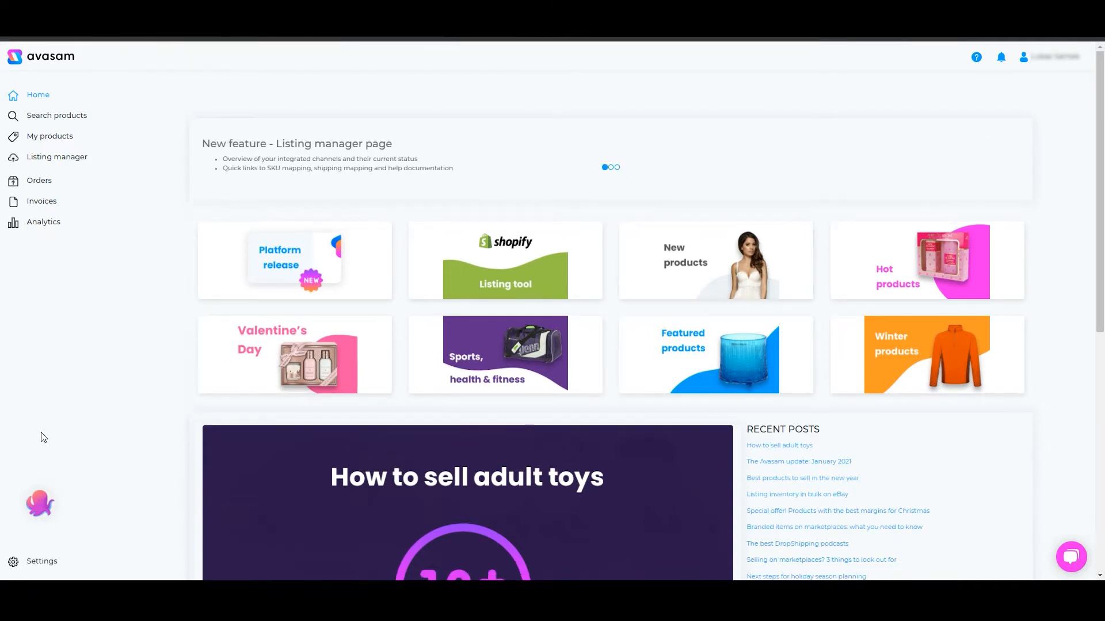
Start adding a Shopify sales channel from the settings' sales channel integrations
{"action": "left_click", "coordinate": [46, 562]}
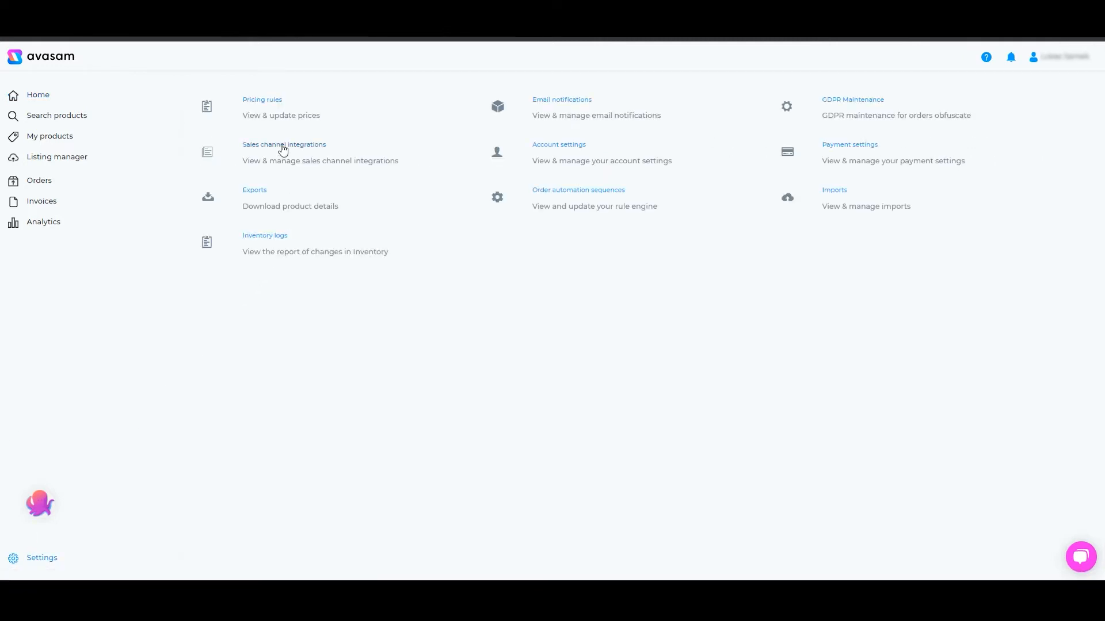
{"action": "left_click", "coordinate": [283, 149]}
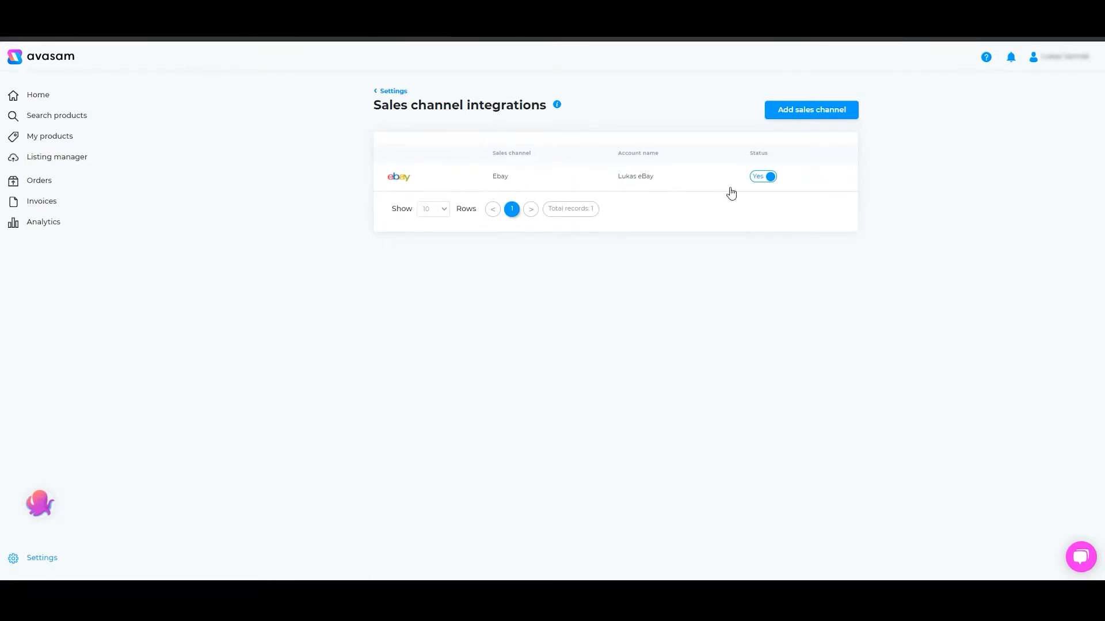
{"action": "left_click", "coordinate": [830, 114]}
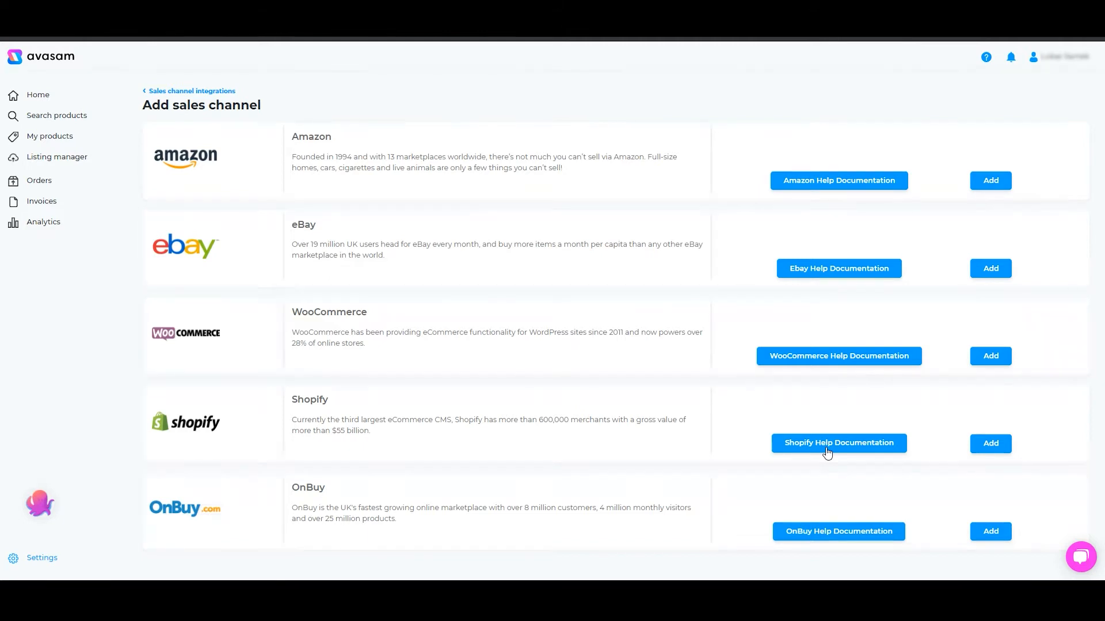
{"action": "left_click", "coordinate": [990, 444]}
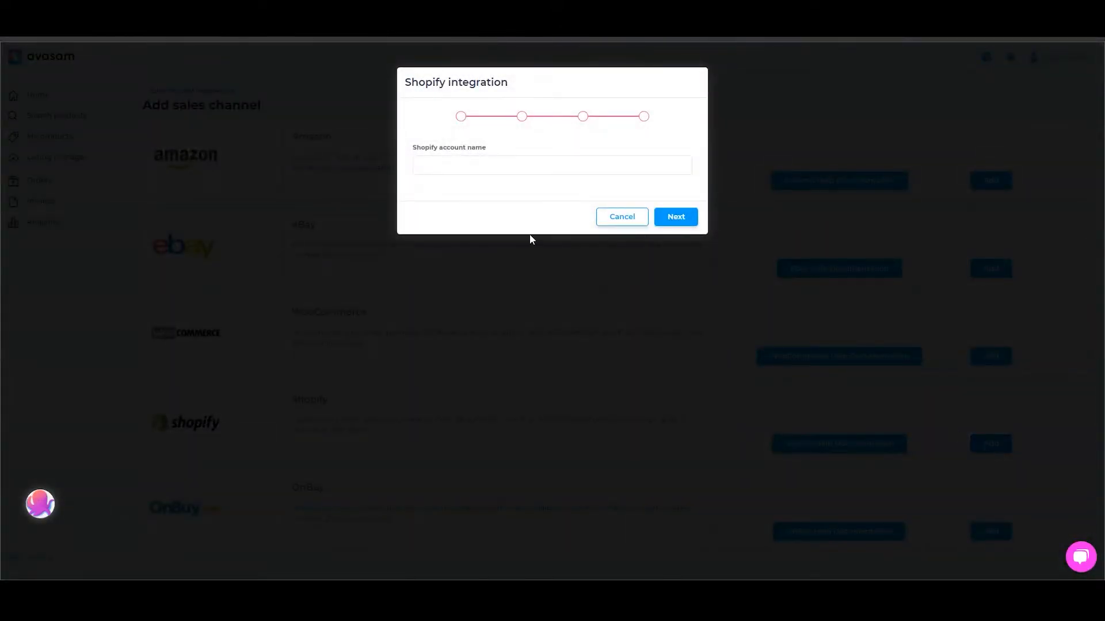
Name the Shopify account Test 123 Shopify UK and continue
{"action": "left_click", "coordinate": [471, 166]}
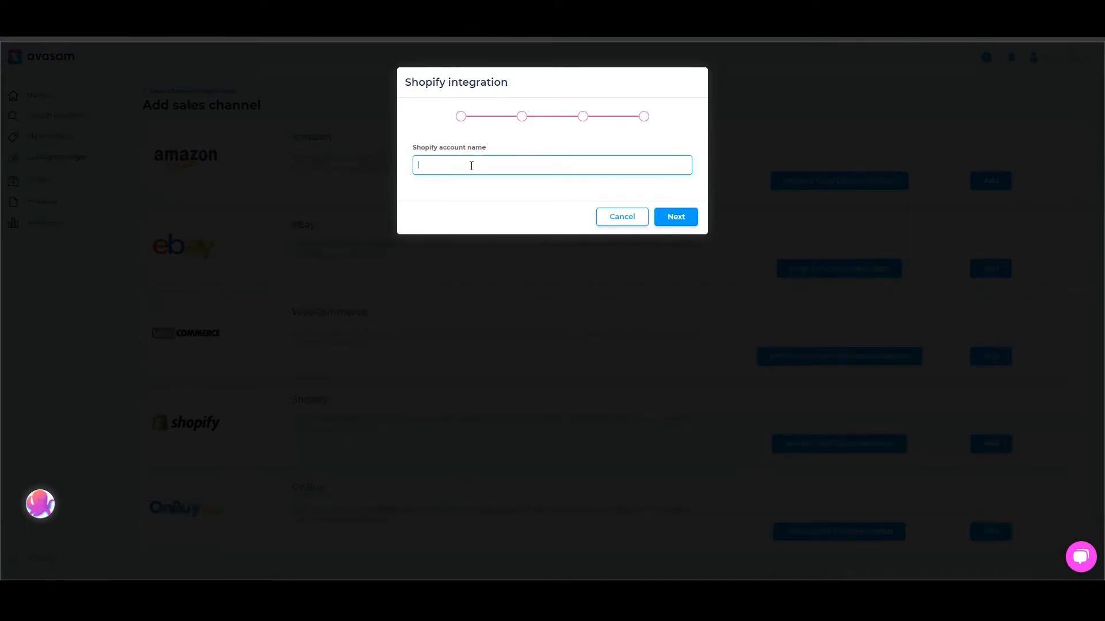
{"action": "type", "text": "Test 123 Shopify UK"}
{"action": "left_click", "coordinate": [667, 221]}
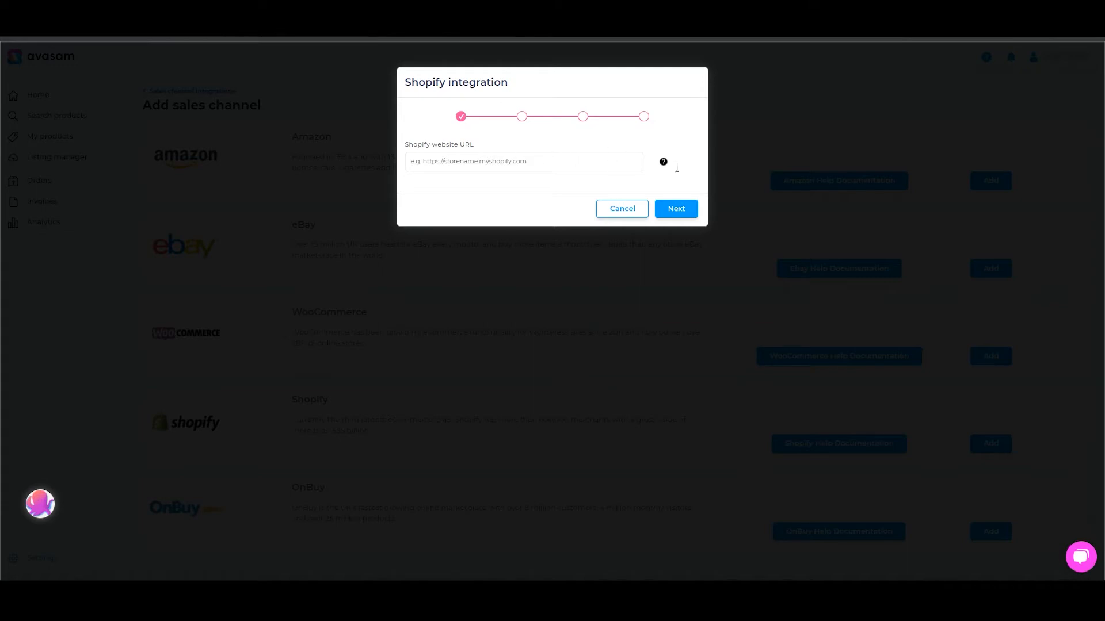
Paste the Shopify store's myshopify website URL and continue
{"action": "mouse_move", "coordinate": [665, 163]}
{"action": "left_click", "coordinate": [504, 160]}
{"action": "type", "text": "https://lukas-test-123.myshopify.com/"}
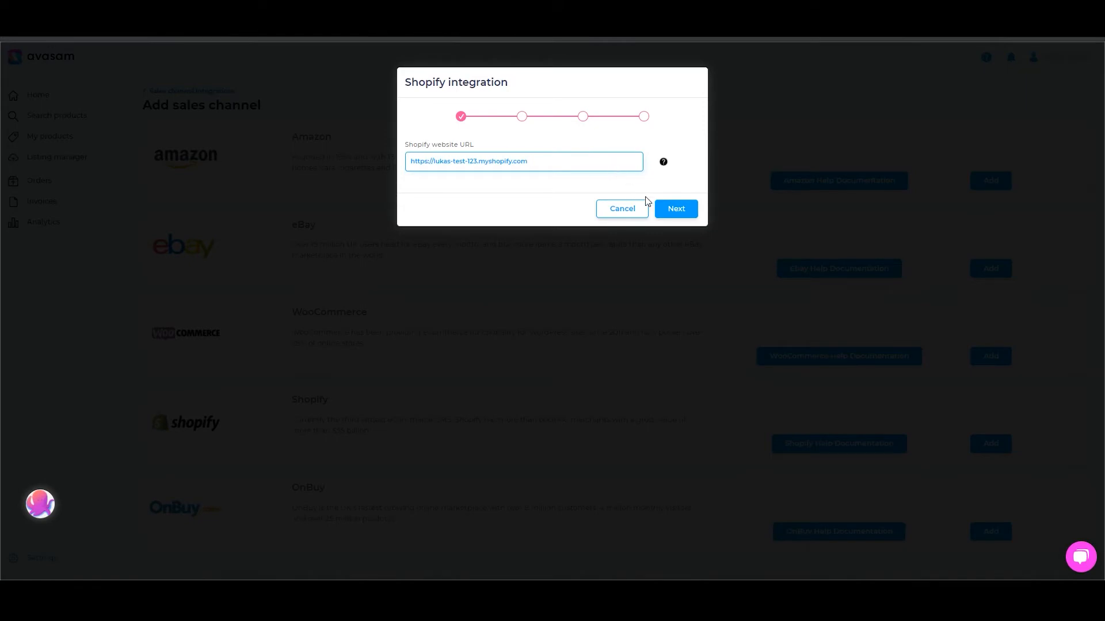
{"action": "left_click", "coordinate": [677, 210]}
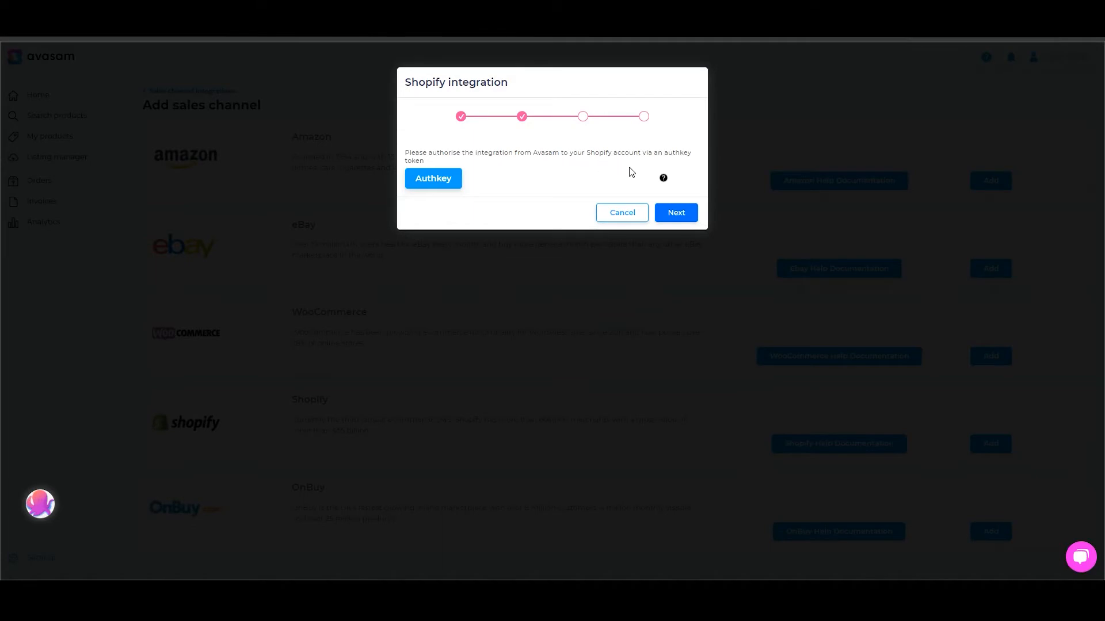
Authorise the integration with an authkey by installing the unlisted Avasam app in Shopify
{"action": "mouse_move", "coordinate": [666, 181]}
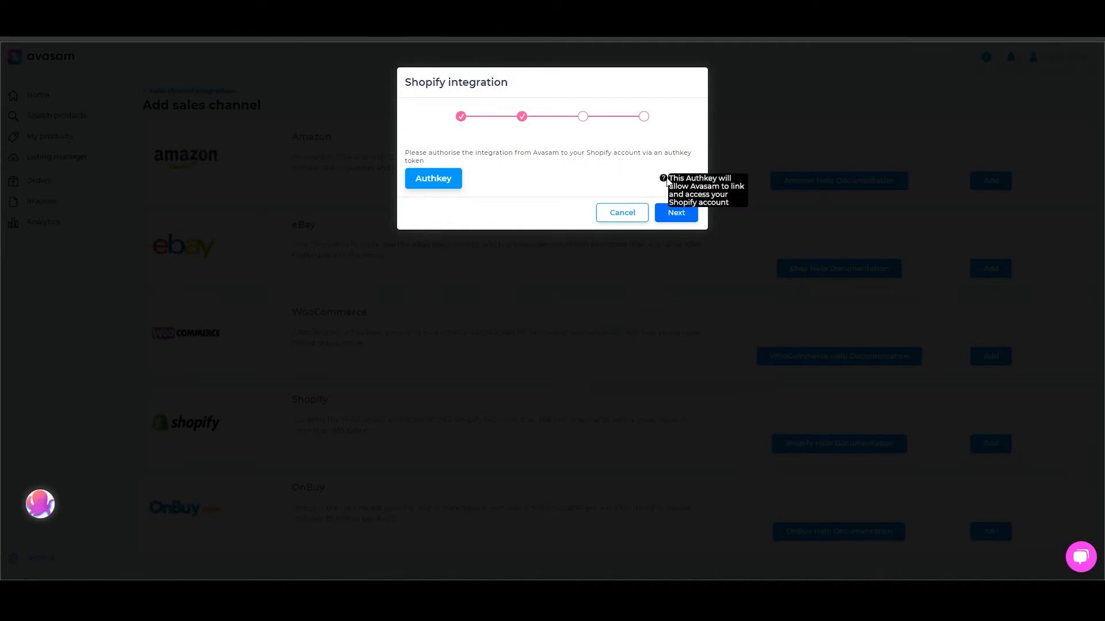
{"action": "left_click", "coordinate": [432, 182]}
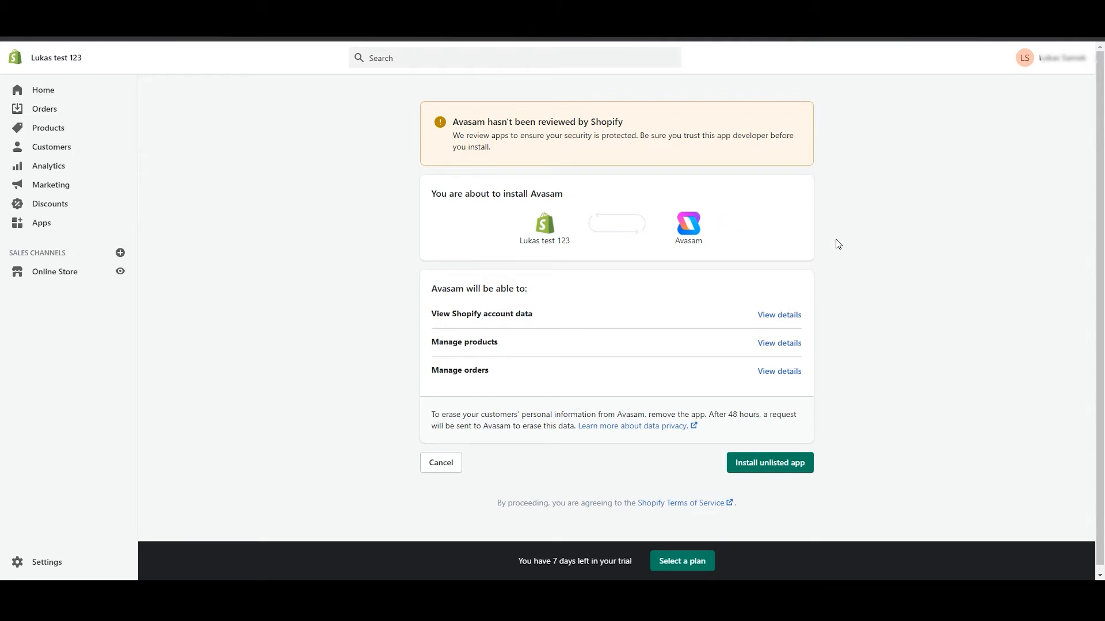
{"action": "scroll", "coordinate": [817, 270], "scroll_direction": "down", "scroll_amount": 1}
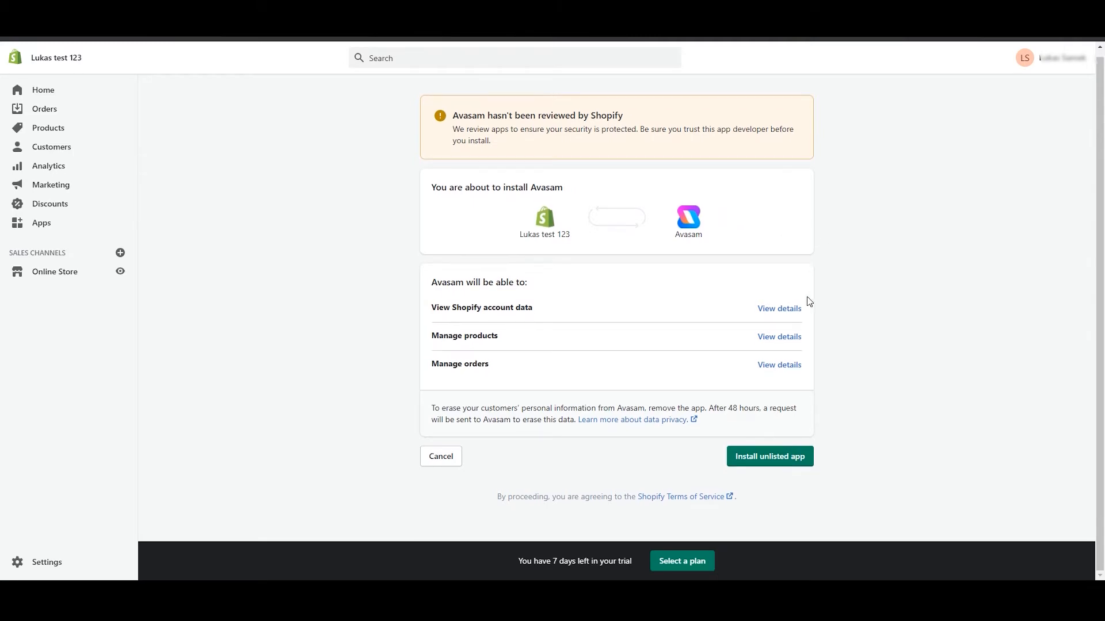
{"action": "left_click", "coordinate": [762, 458]}
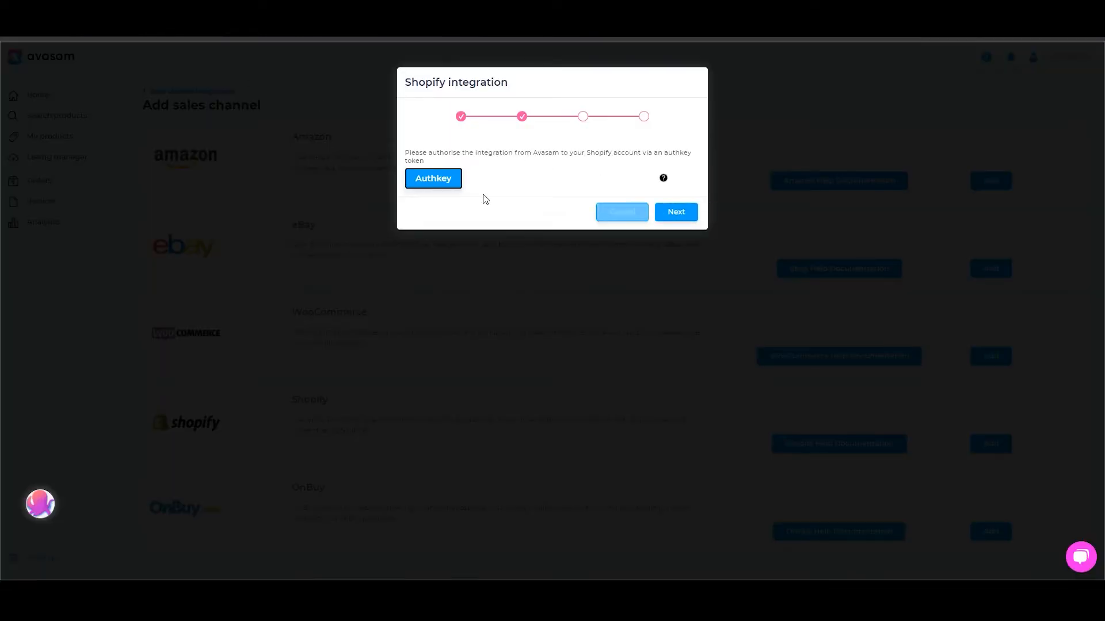
Keep the default stock location and order statuses and finish the Shopify integration
{"action": "left_click", "coordinate": [678, 220]}
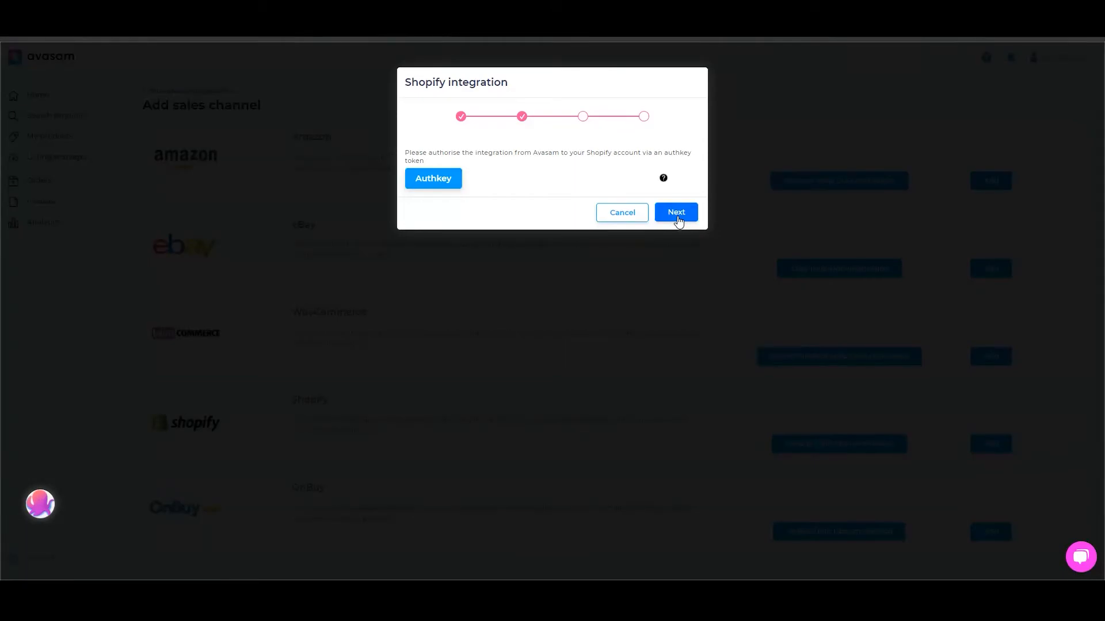
{"action": "left_click", "coordinate": [678, 218]}
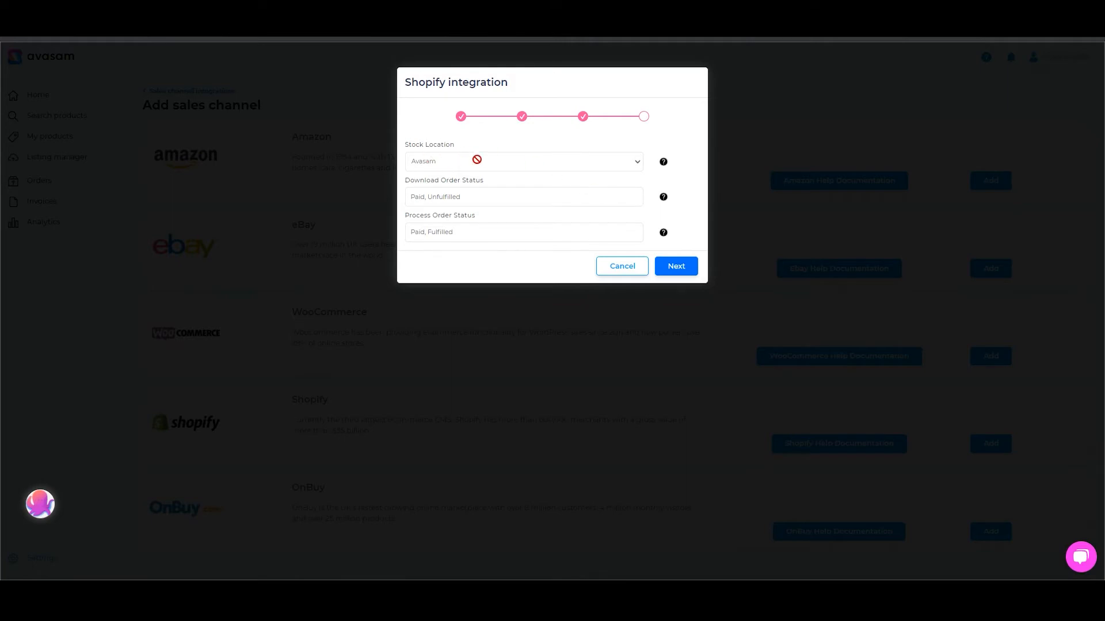
{"action": "mouse_move", "coordinate": [663, 162]}
{"action": "mouse_move", "coordinate": [662, 204]}
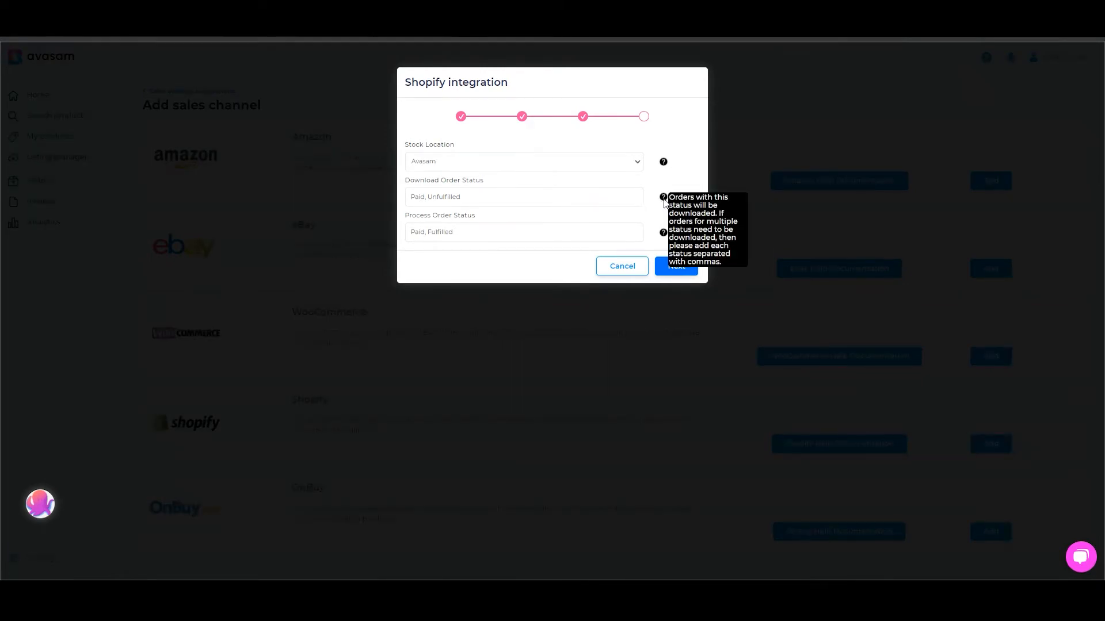
{"action": "mouse_move", "coordinate": [663, 235]}
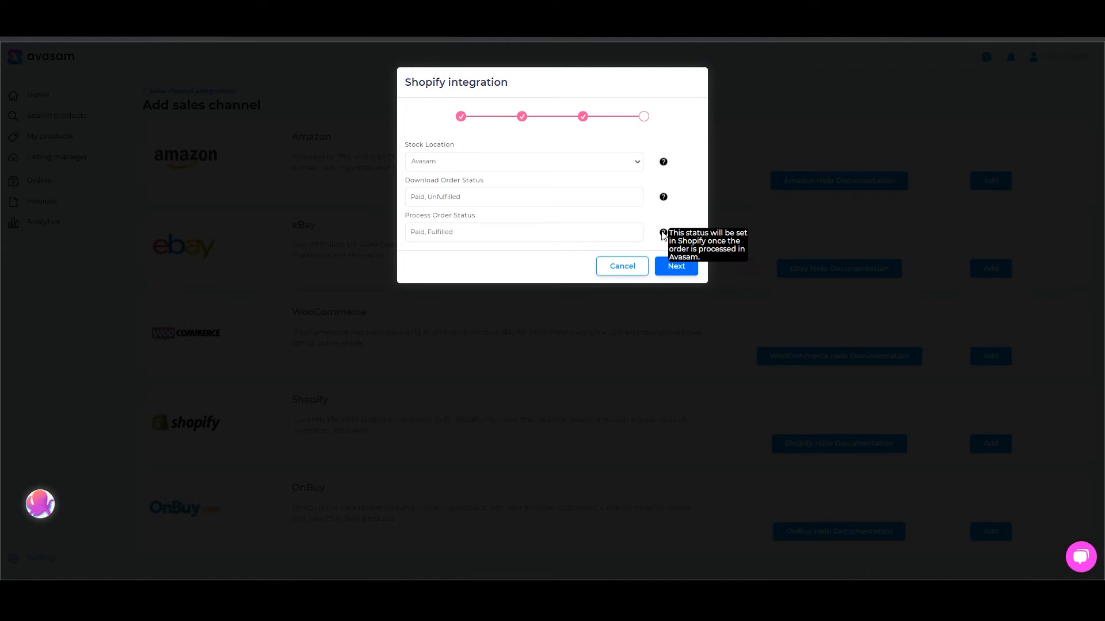
{"action": "left_click", "coordinate": [669, 265]}
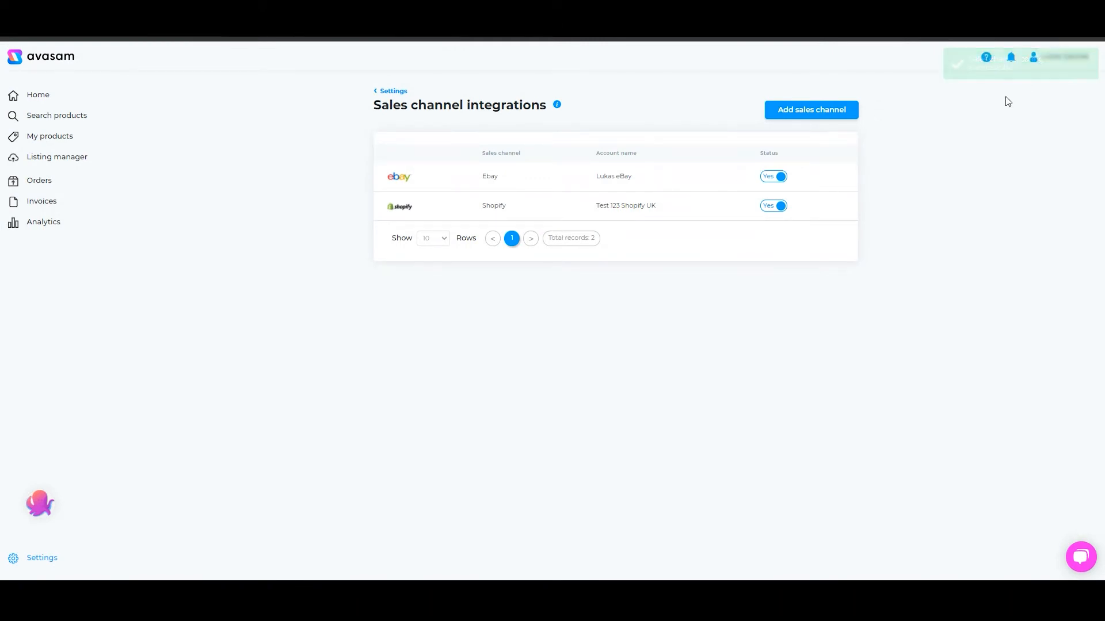
Open the new Shopify integration's settings
{"action": "left_click", "coordinate": [443, 207]}
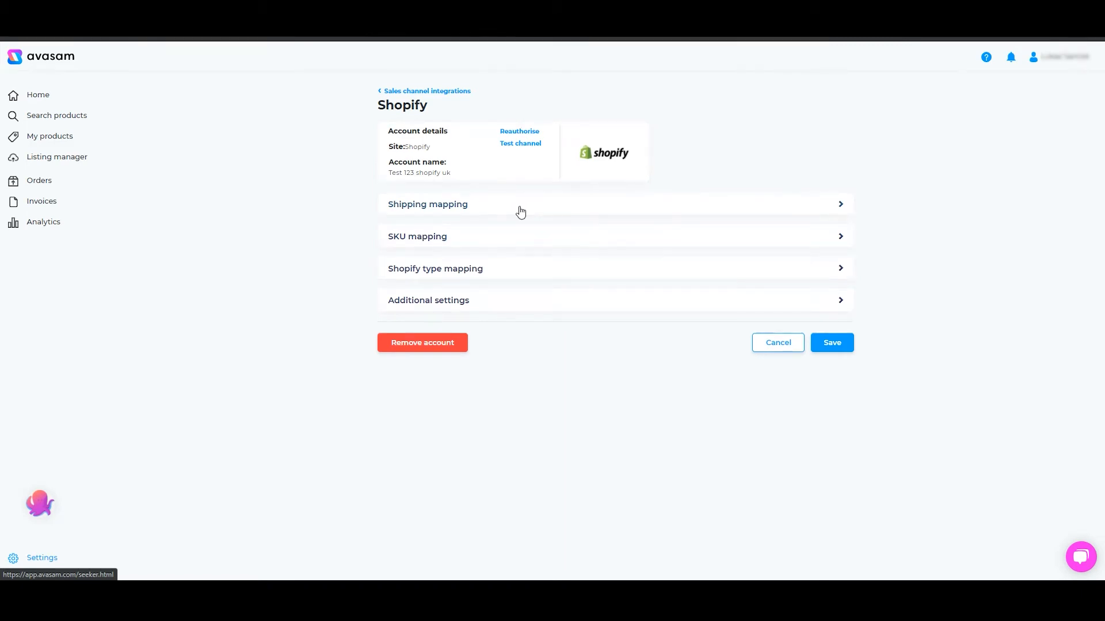
Open the shipping mapping tool and review the sales channel and Avasam shipping service options without mapping any
{"action": "left_click", "coordinate": [521, 213]}
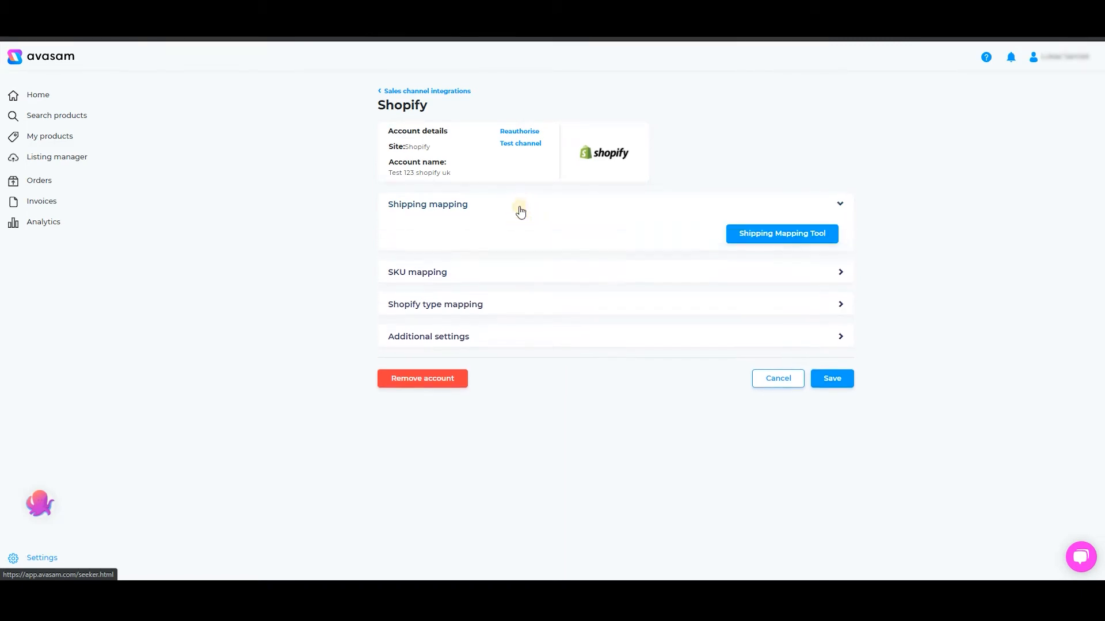
{"action": "left_click", "coordinate": [772, 231]}
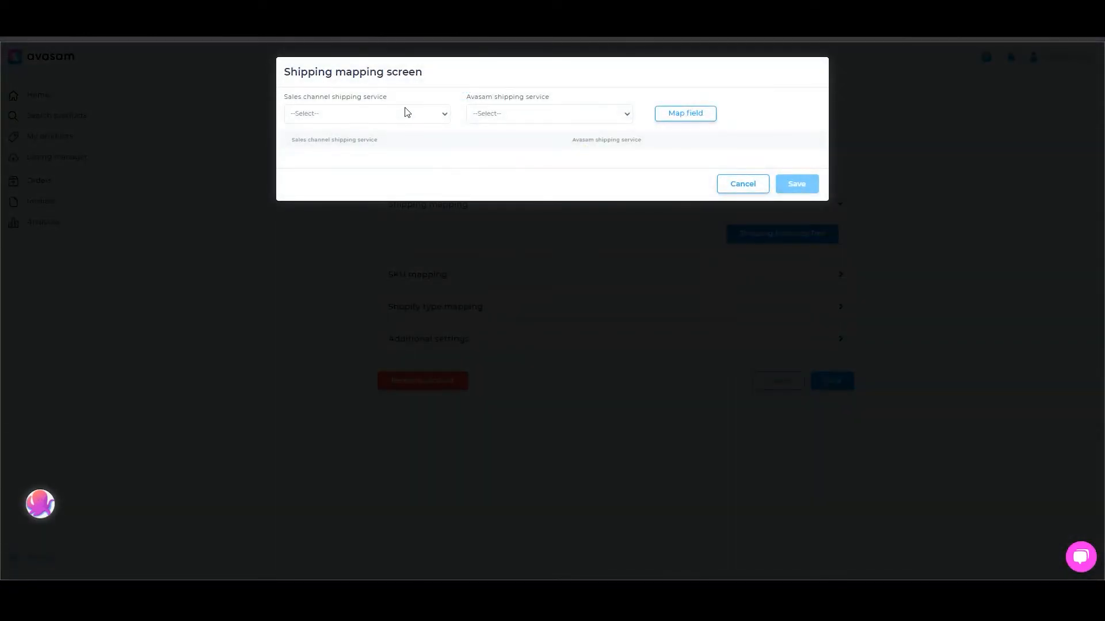
{"action": "left_click", "coordinate": [406, 109]}
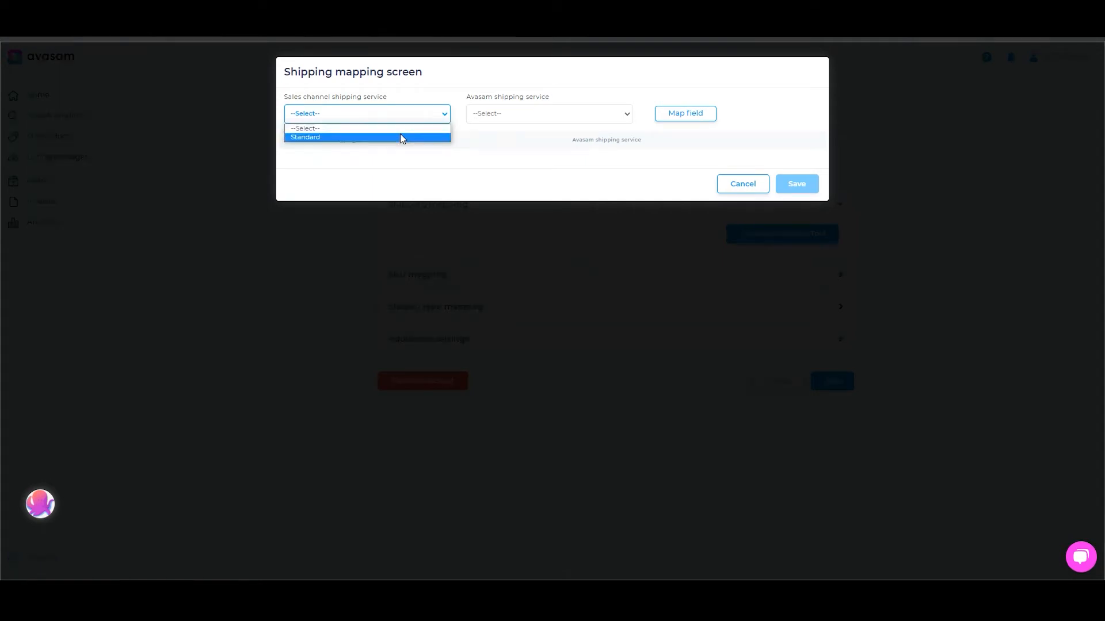
{"action": "left_click", "coordinate": [533, 115]}
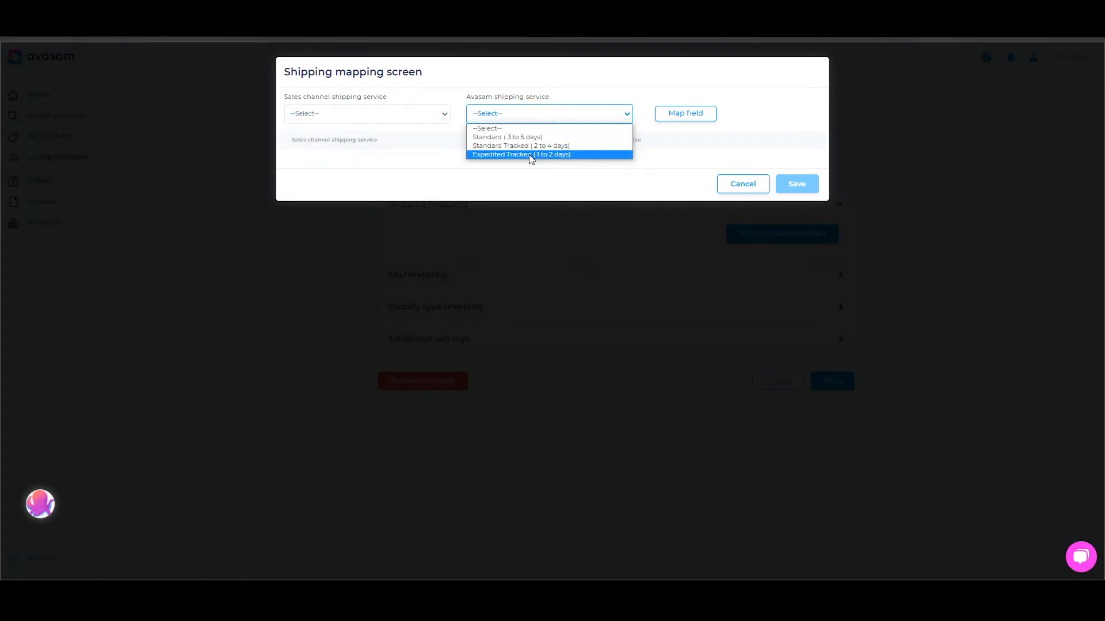
{"action": "left_click", "coordinate": [726, 190]}
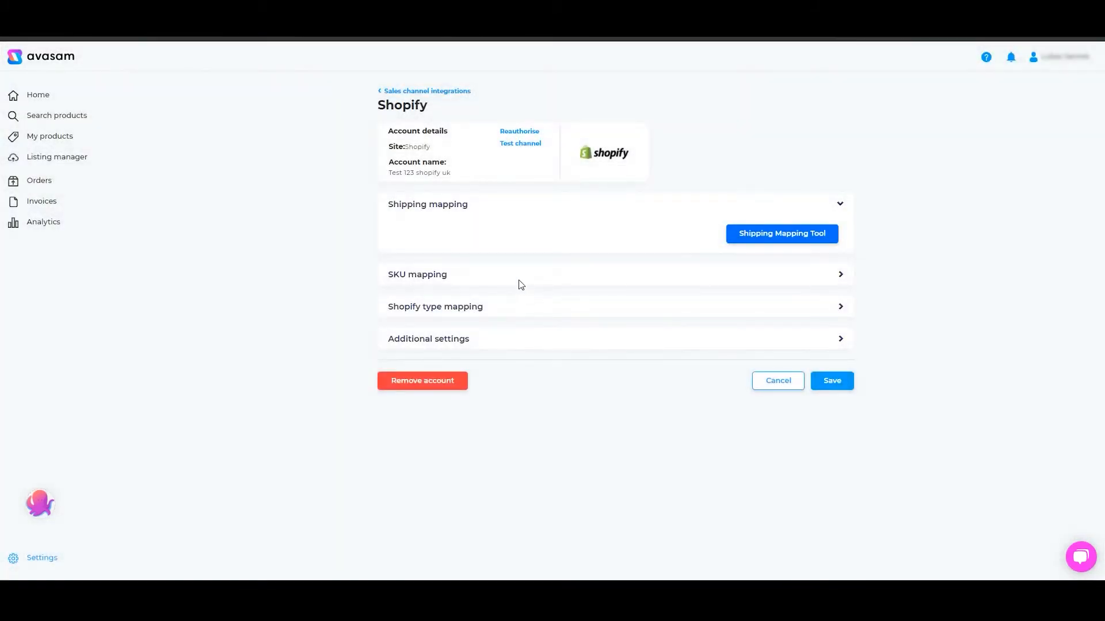
Review the SKU mapping and Shopify type mapping sections, including the Avasam category and Shopify type lists
{"action": "left_click", "coordinate": [524, 279]}
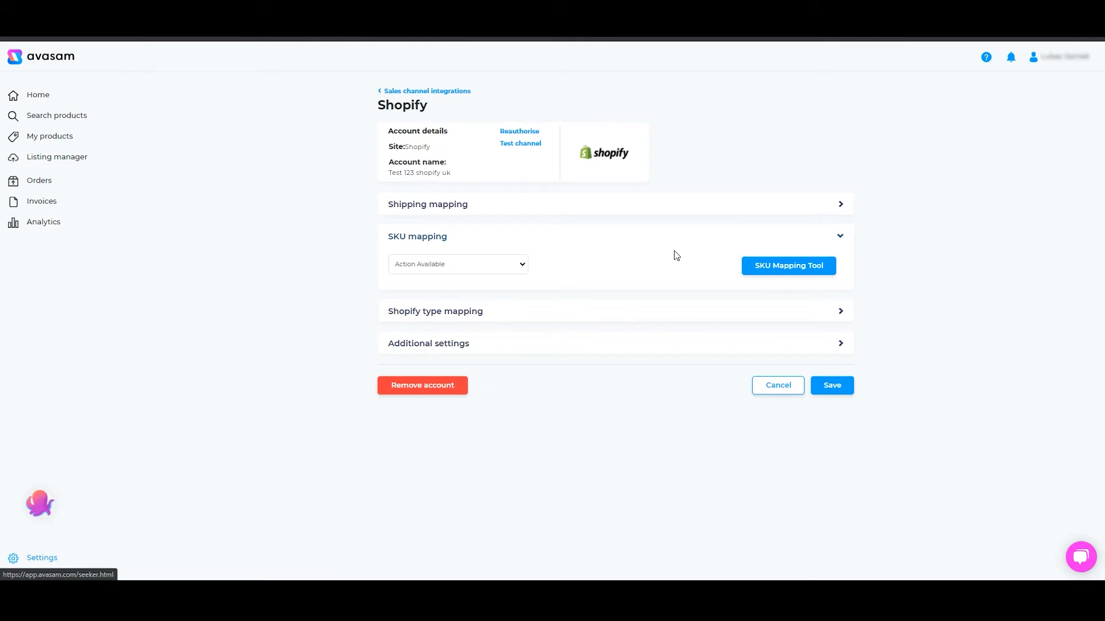
{"action": "left_click", "coordinate": [523, 315]}
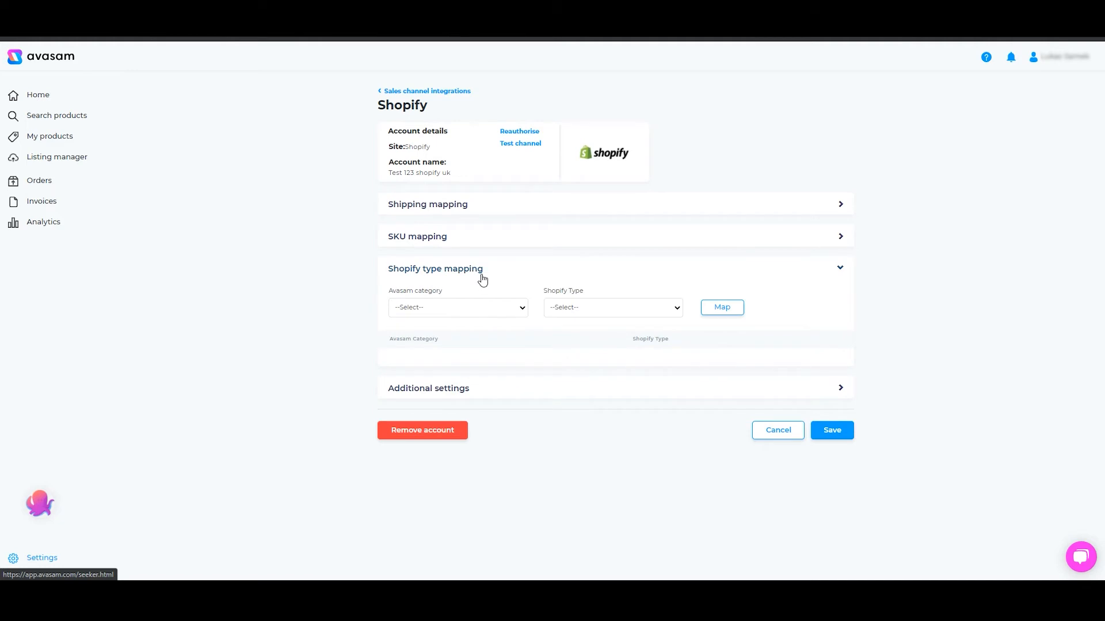
{"action": "left_click", "coordinate": [518, 309]}
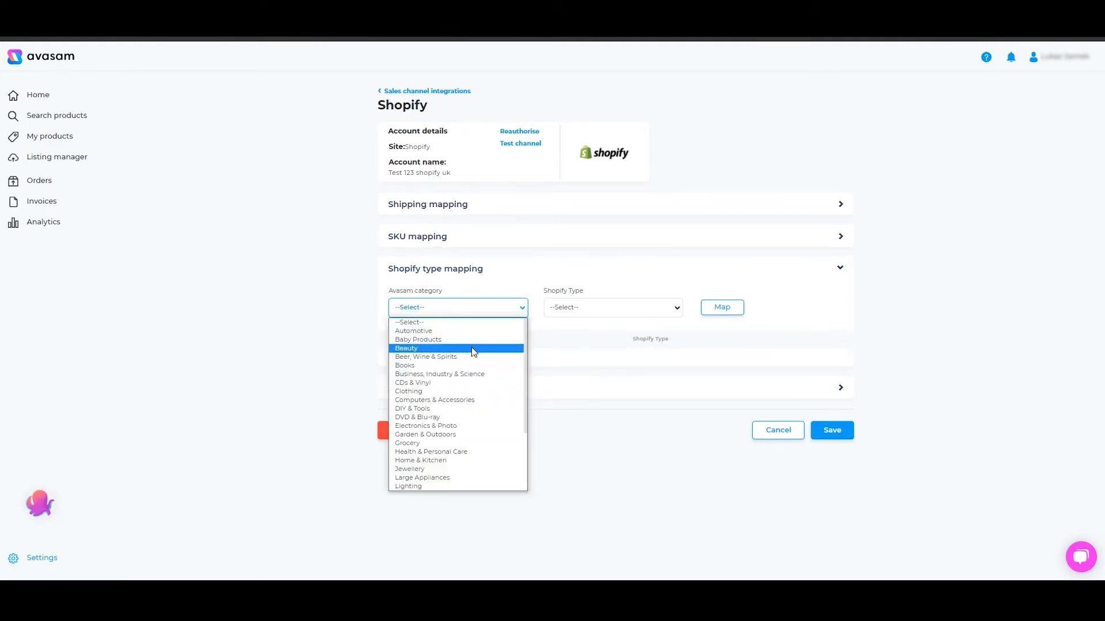
{"action": "scroll", "coordinate": [472, 347], "scroll_direction": "down", "scroll_amount": 2}
{"action": "scroll", "coordinate": [471, 348], "scroll_direction": "up", "scroll_amount": 2}
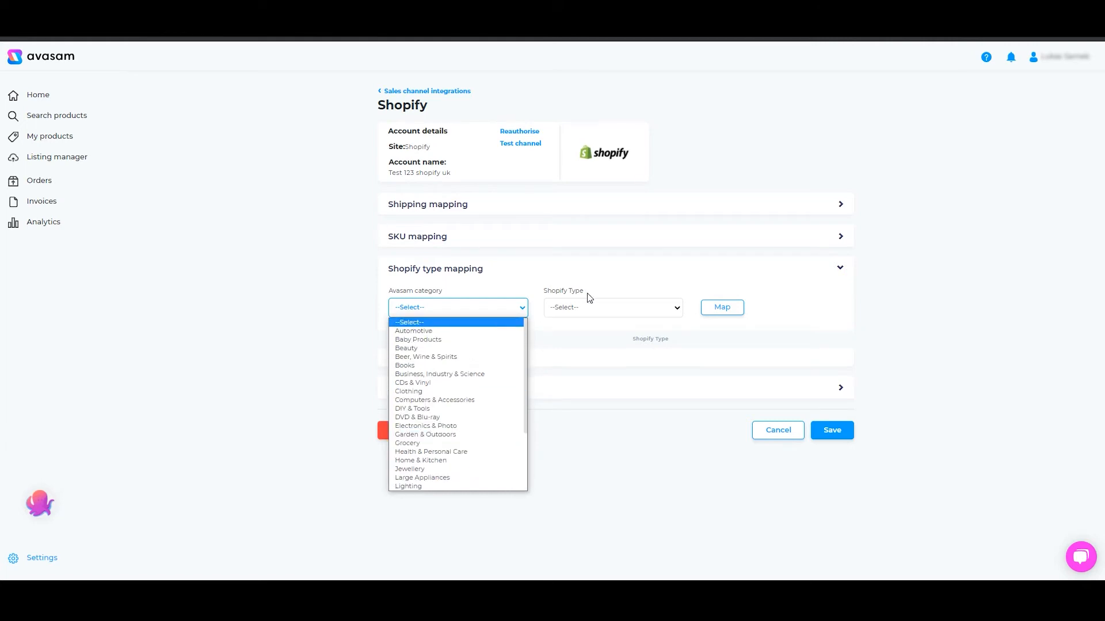
{"action": "left_click", "coordinate": [602, 308]}
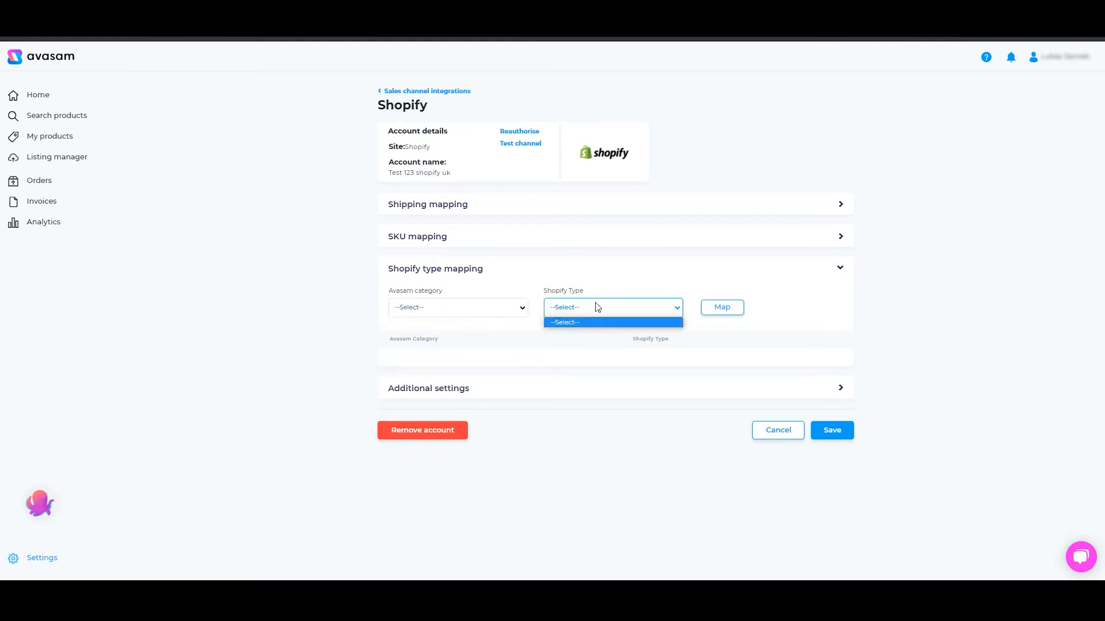
{"action": "left_click", "coordinate": [600, 287]}
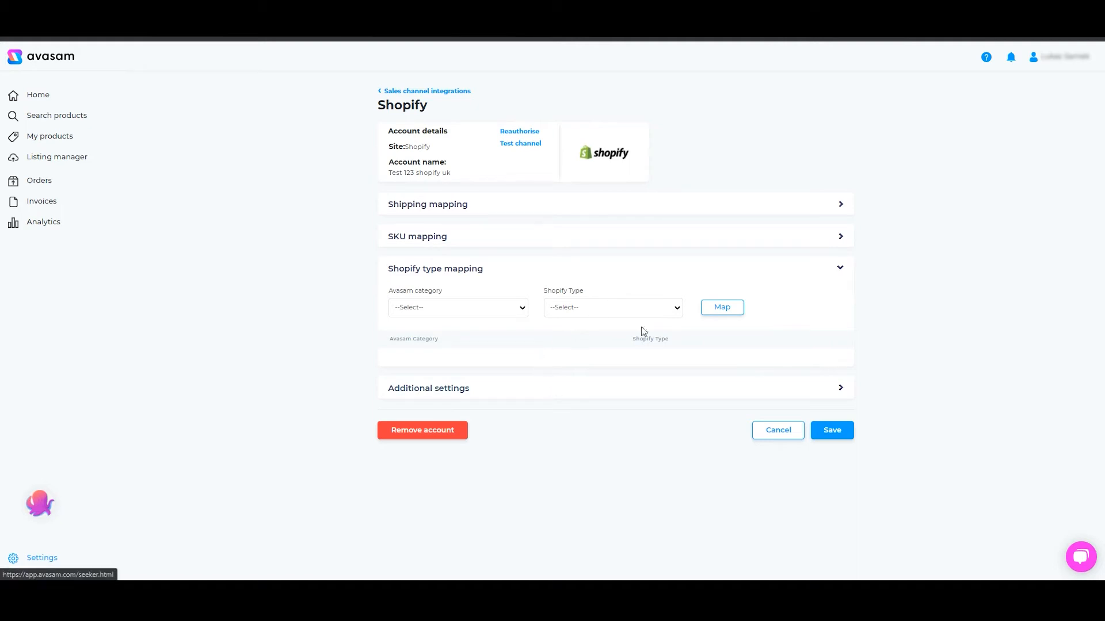
{"action": "left_click", "coordinate": [829, 271]}
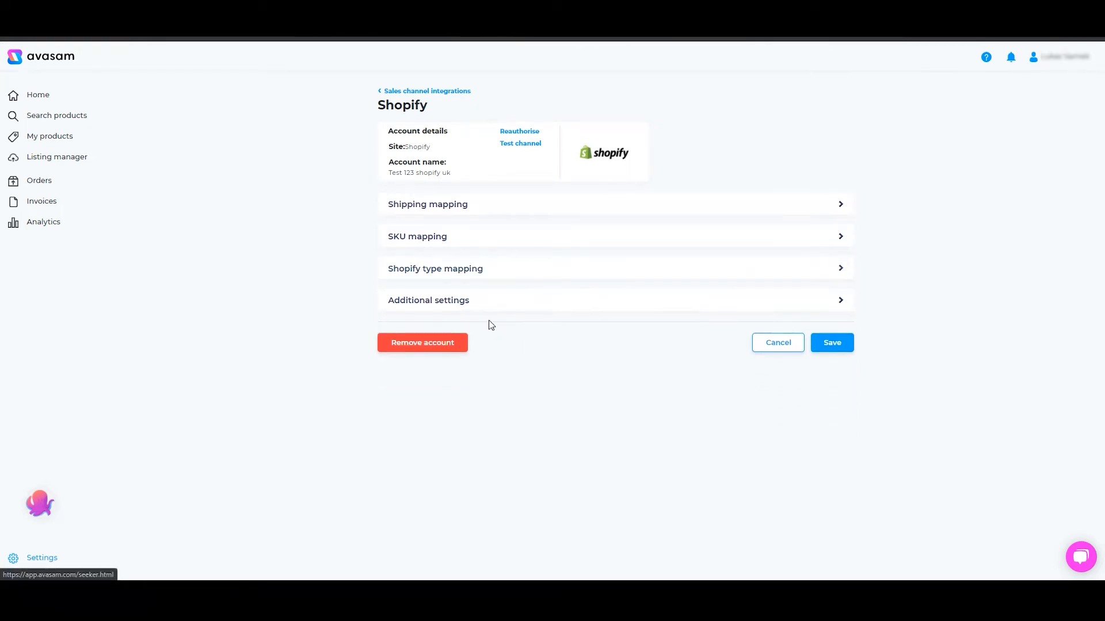
Open the additional settings, leave the default collection blank, and turn on stock update
{"action": "left_click", "coordinate": [490, 305]}
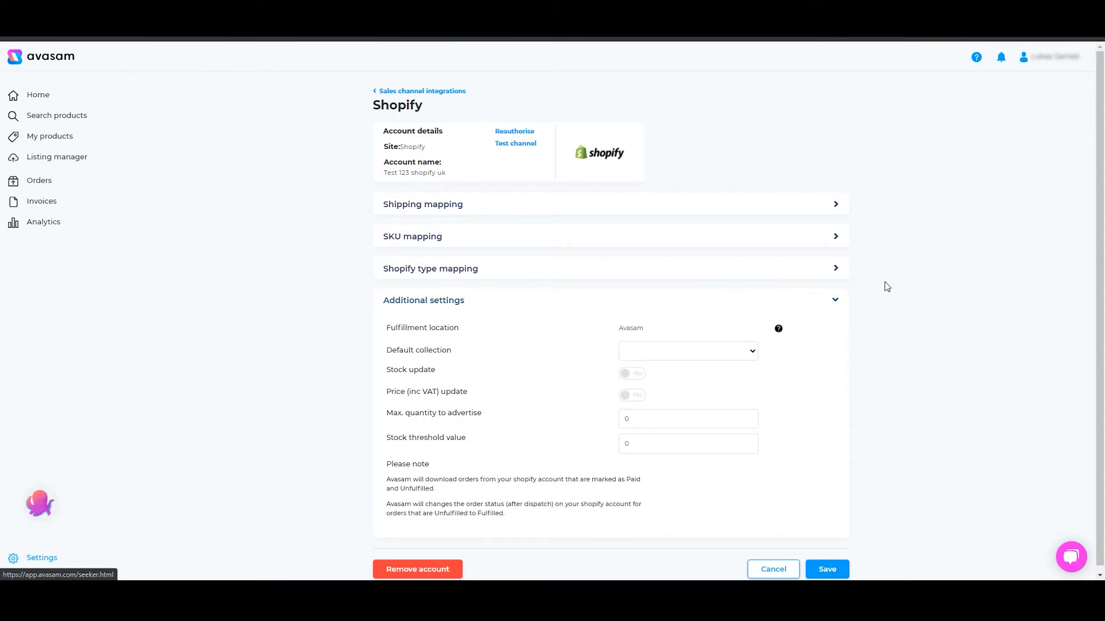
{"action": "mouse_move", "coordinate": [777, 331]}
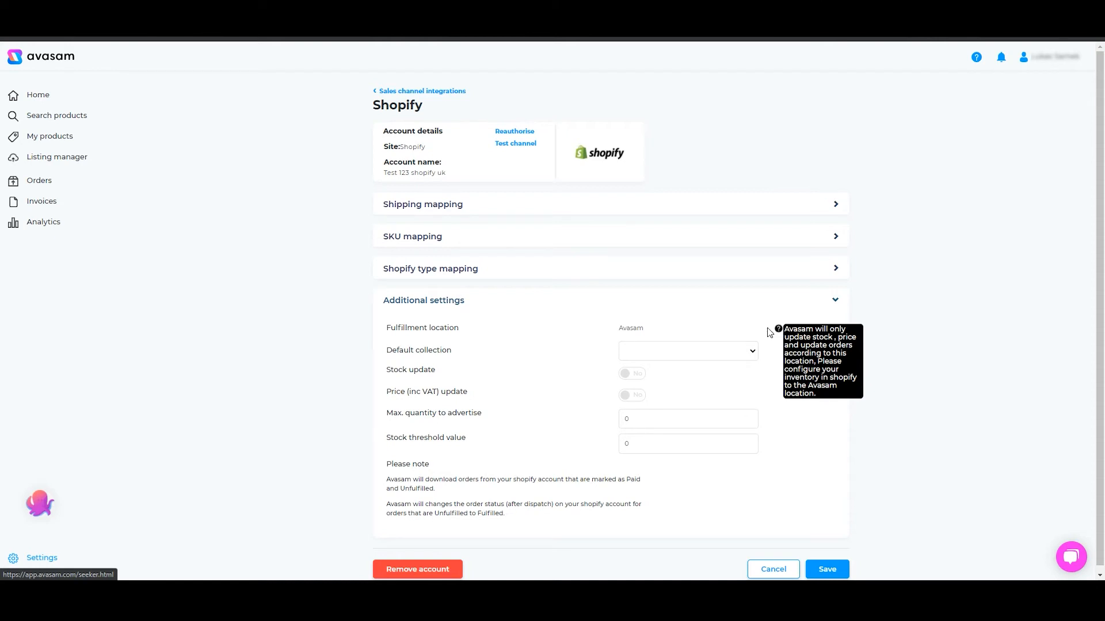
{"action": "left_click", "coordinate": [734, 351]}
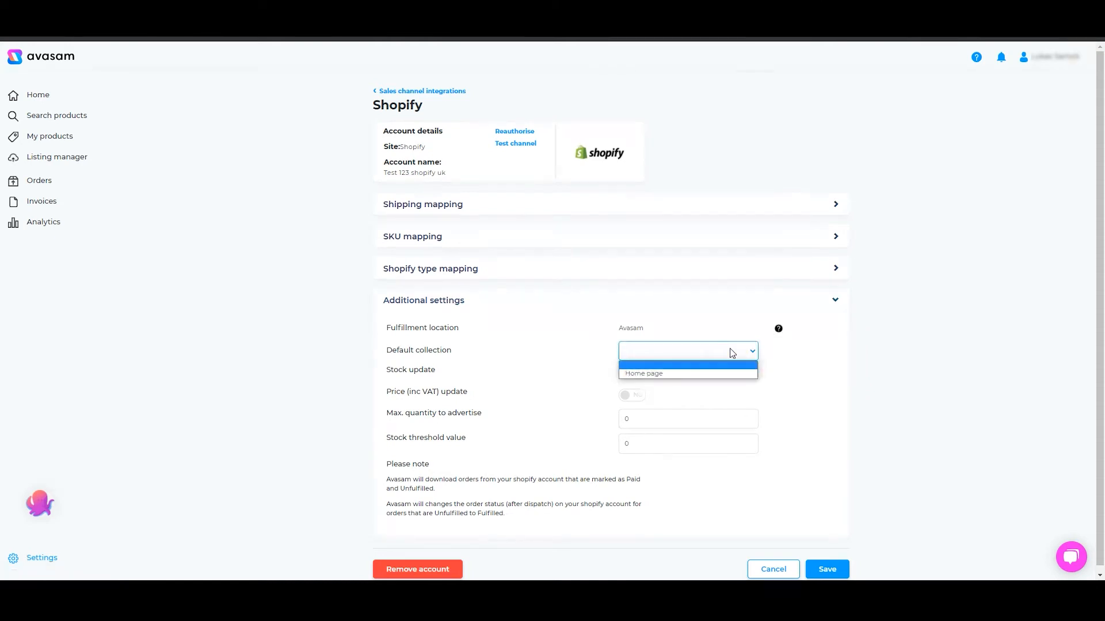
{"action": "left_click", "coordinate": [731, 348]}
{"action": "scroll", "coordinate": [791, 378], "scroll_direction": "down", "scroll_amount": 1}
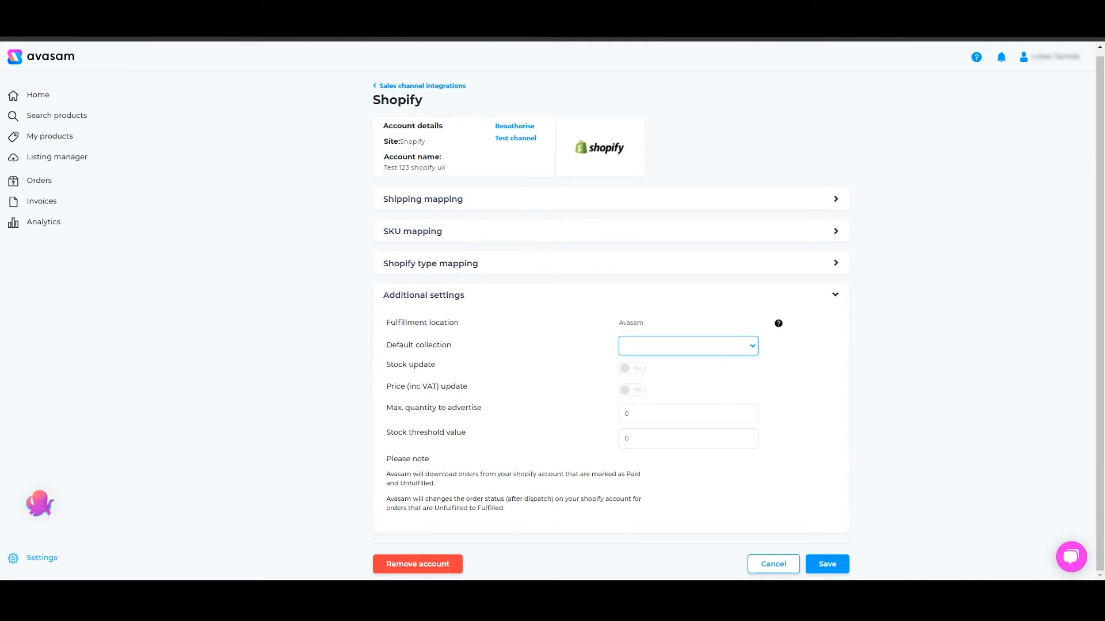
{"action": "left_click", "coordinate": [629, 369]}
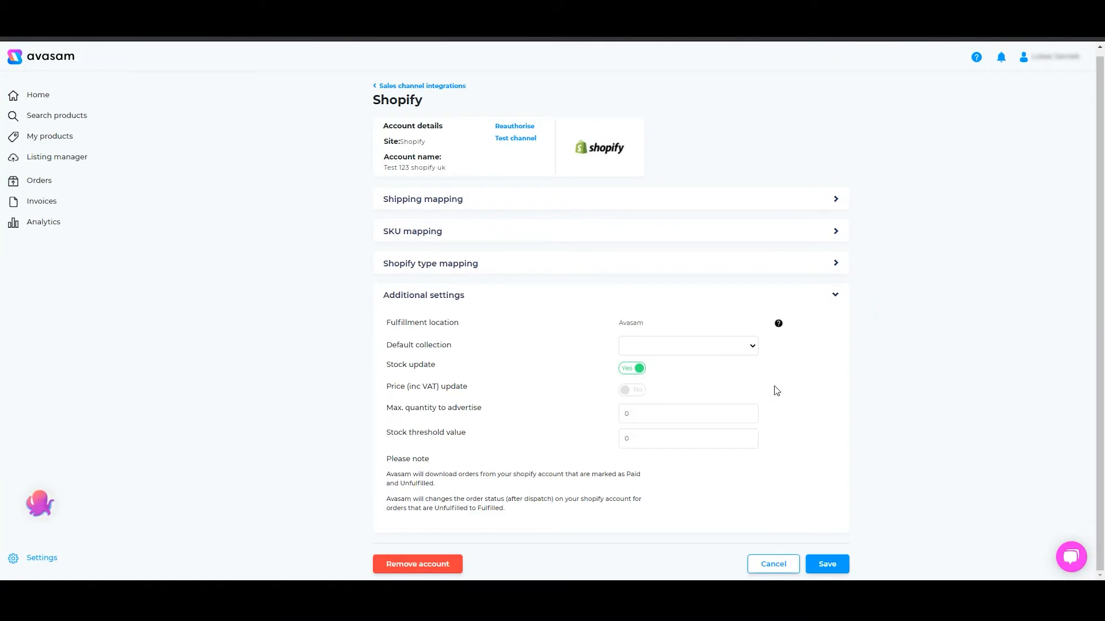
Set the maximum quantity to advertise to 10 and the stock threshold value to 2, then save the settings
{"action": "left_click", "coordinate": [632, 390]}
{"action": "left_click", "coordinate": [631, 389]}
{"action": "left_click", "coordinate": [664, 411]}
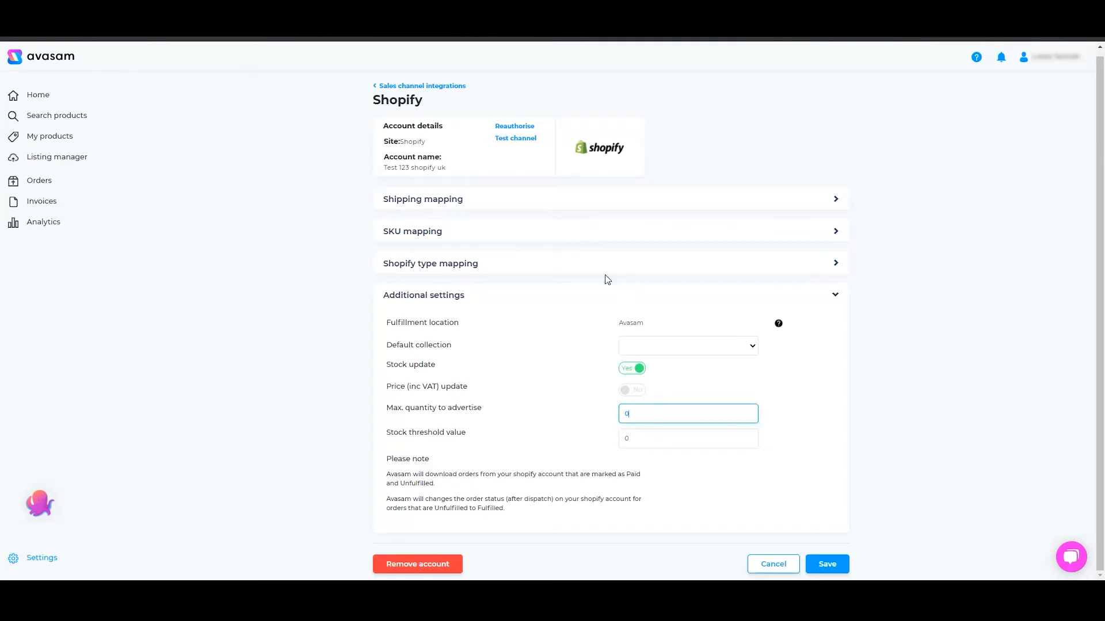
{"action": "left_click", "coordinate": [649, 438]}
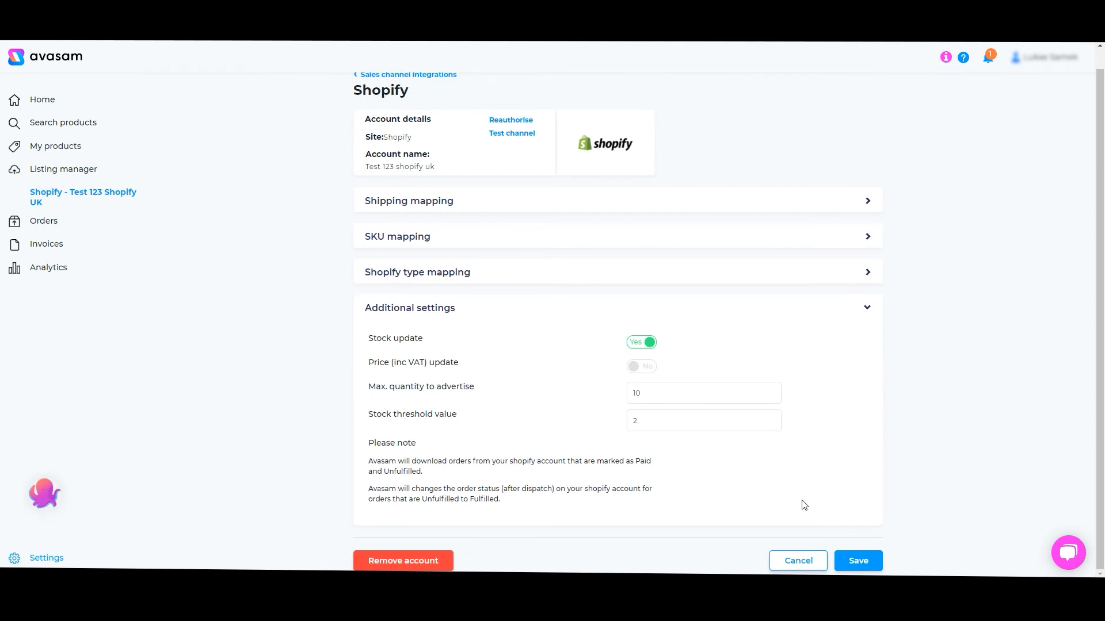
{"action": "left_click", "coordinate": [851, 564]}
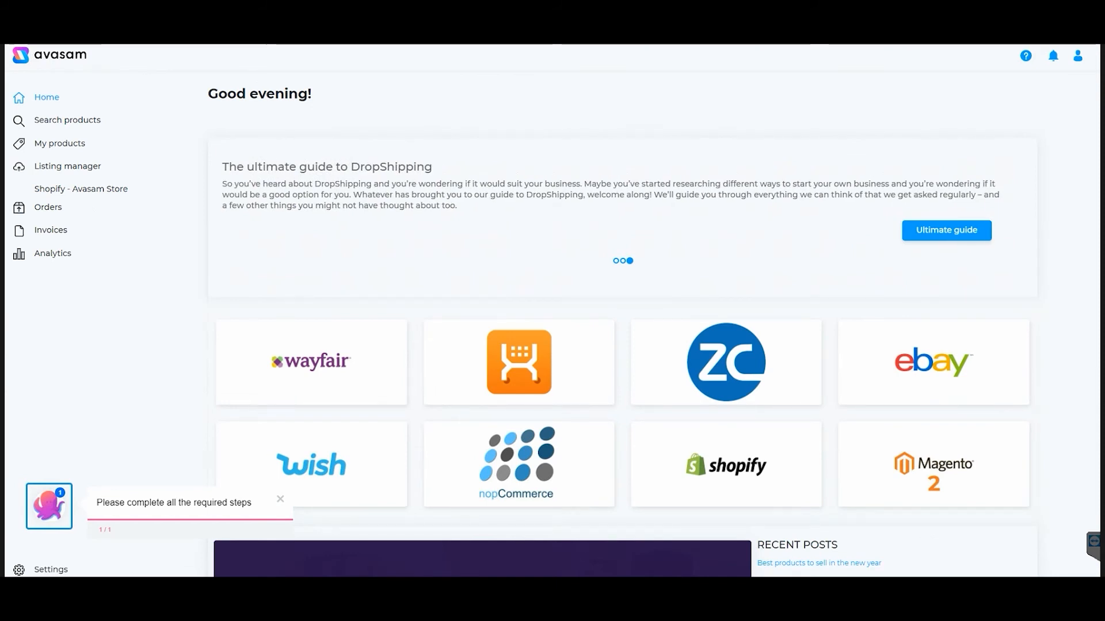
Open the listing manager, expand the Shopify channel's sync details, and open its listings
{"action": "left_click", "coordinate": [82, 169]}
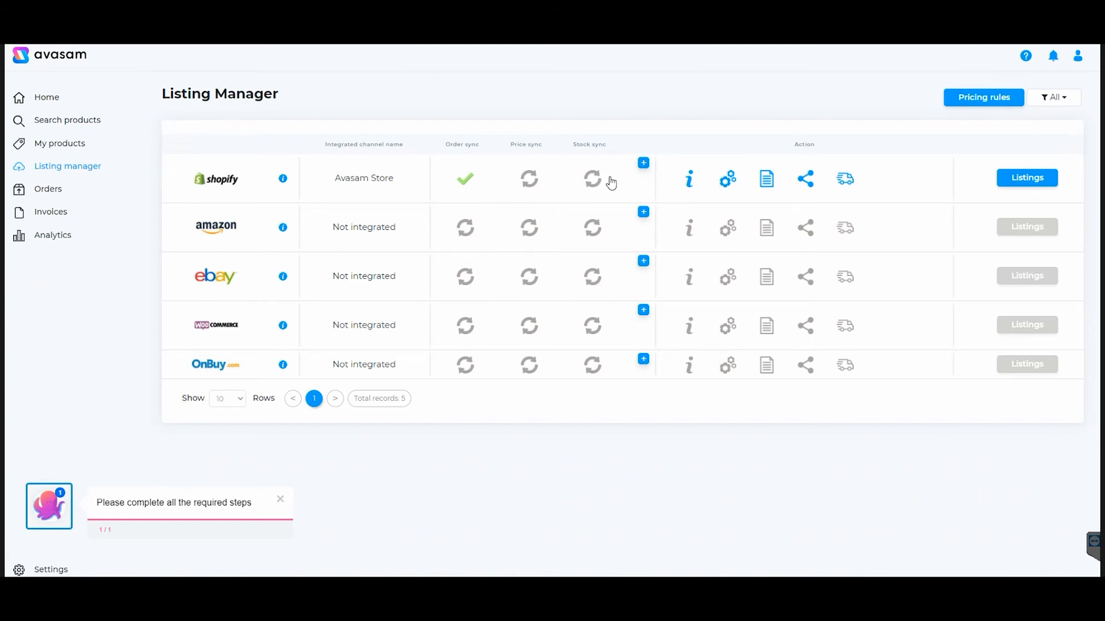
{"action": "left_click", "coordinate": [643, 162]}
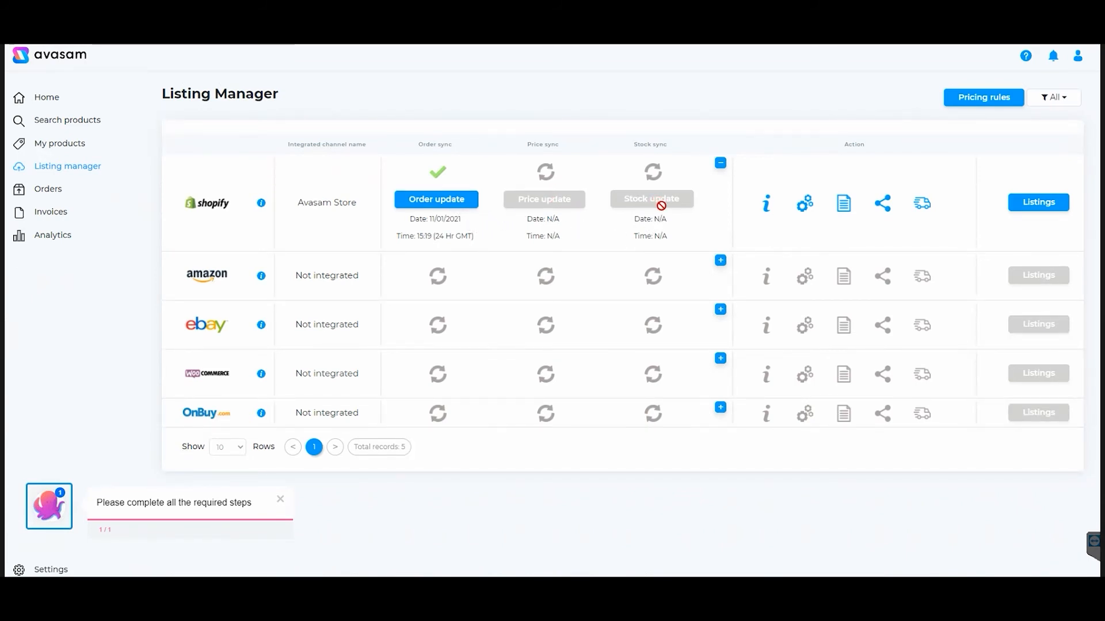
{"action": "mouse_move", "coordinate": [768, 206]}
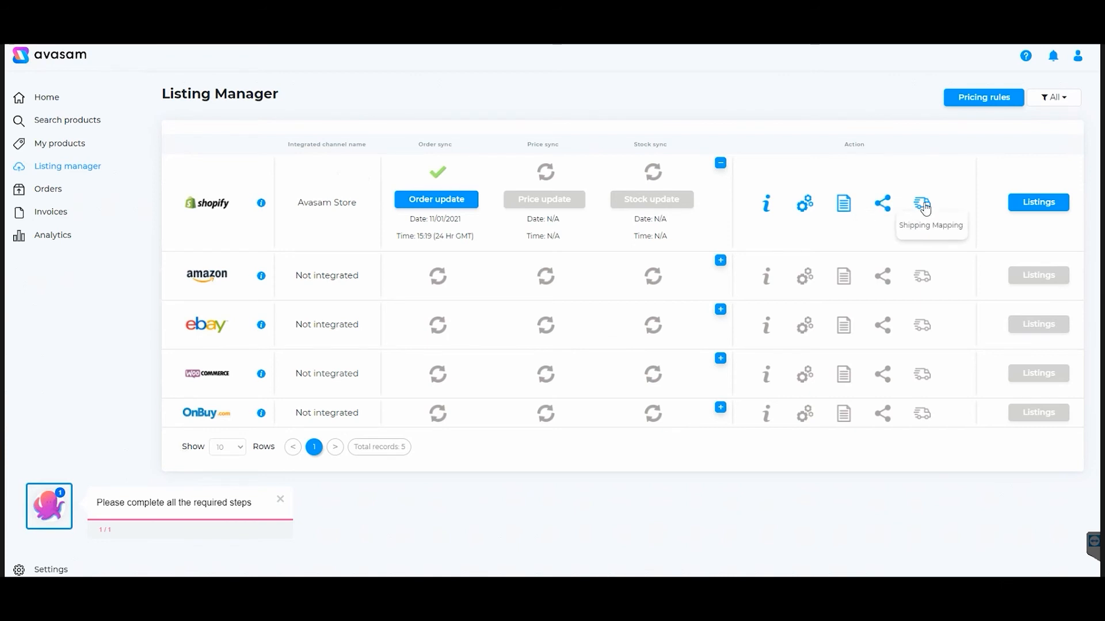
{"action": "left_click", "coordinate": [1028, 207]}
{"action": "left_click", "coordinate": [1030, 203]}
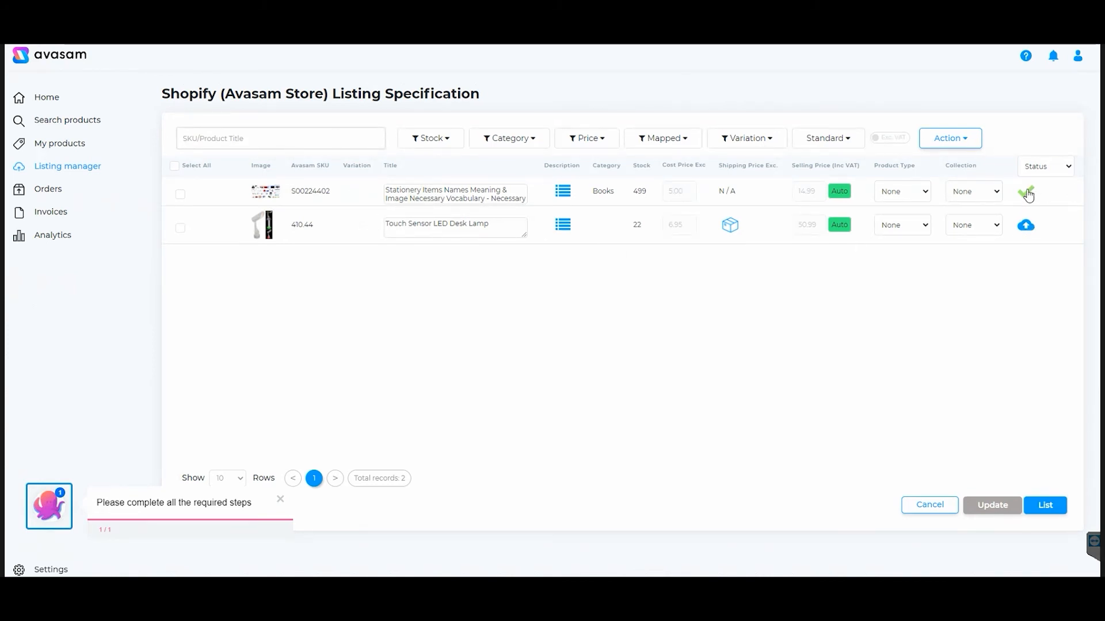
Examine the listing status, variation, mapped, category and price filters of the Shopify listings
{"action": "left_click", "coordinate": [1069, 168]}
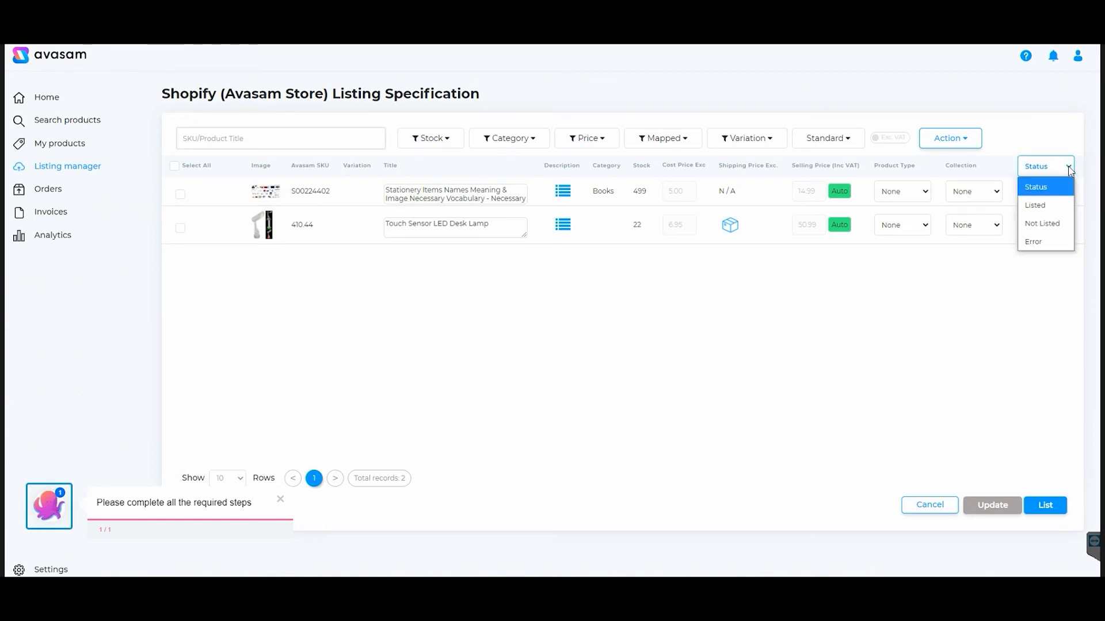
{"action": "left_click", "coordinate": [1070, 169]}
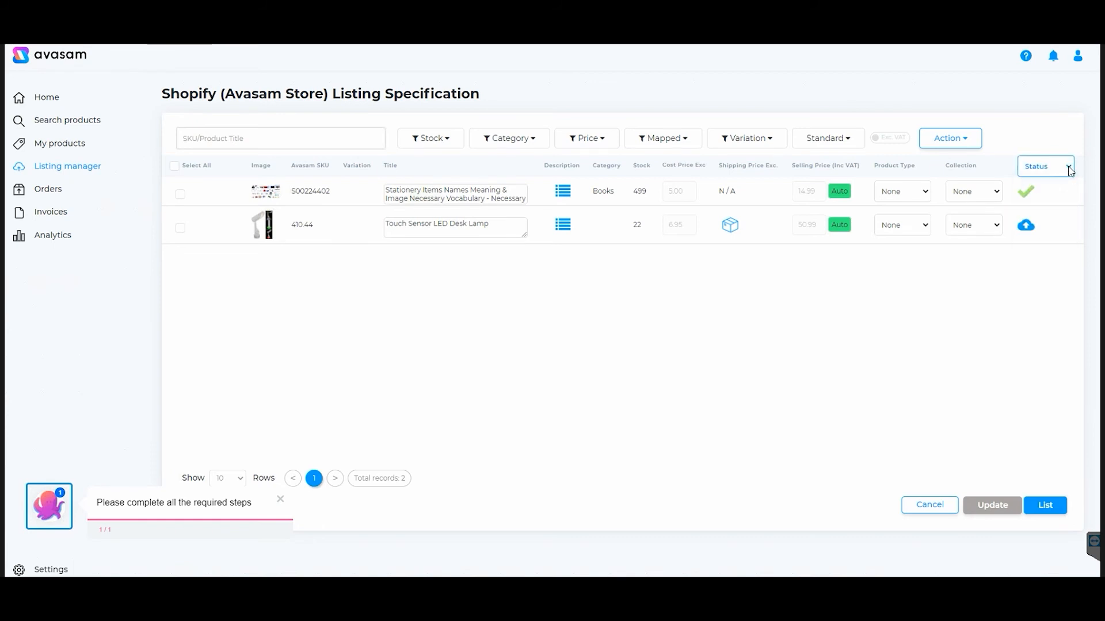
{"action": "left_click", "coordinate": [749, 140]}
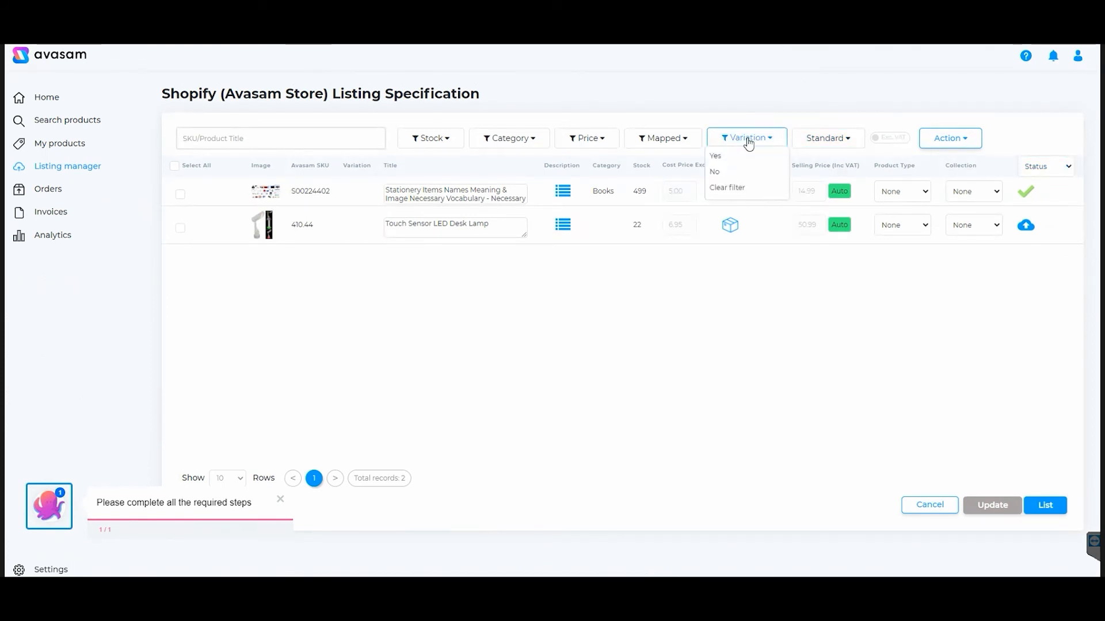
{"action": "left_click", "coordinate": [679, 141]}
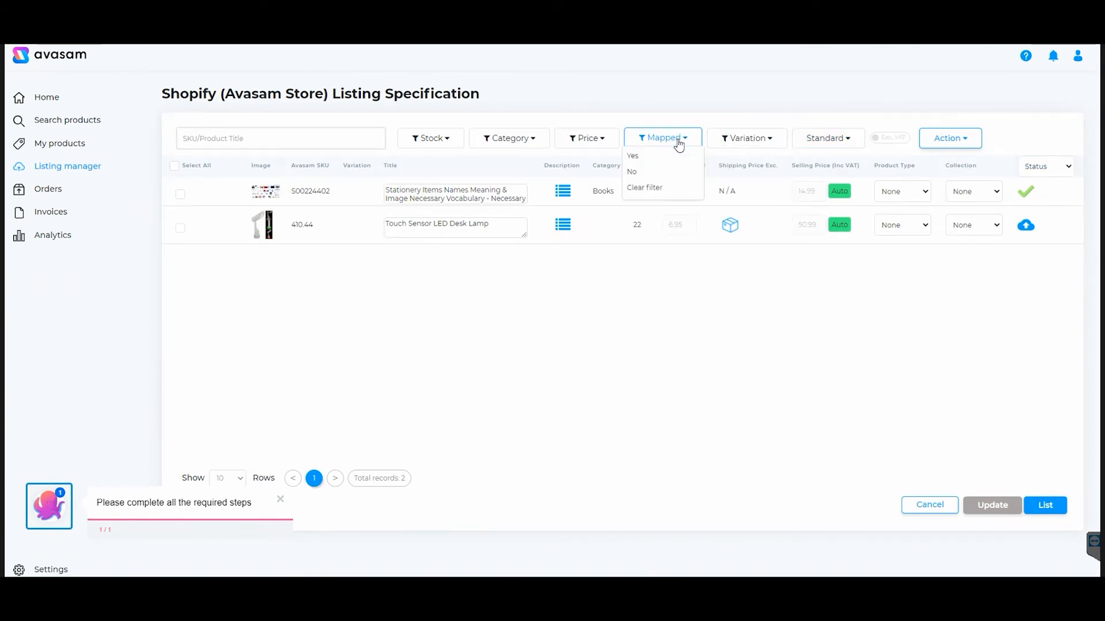
{"action": "left_click", "coordinate": [599, 144]}
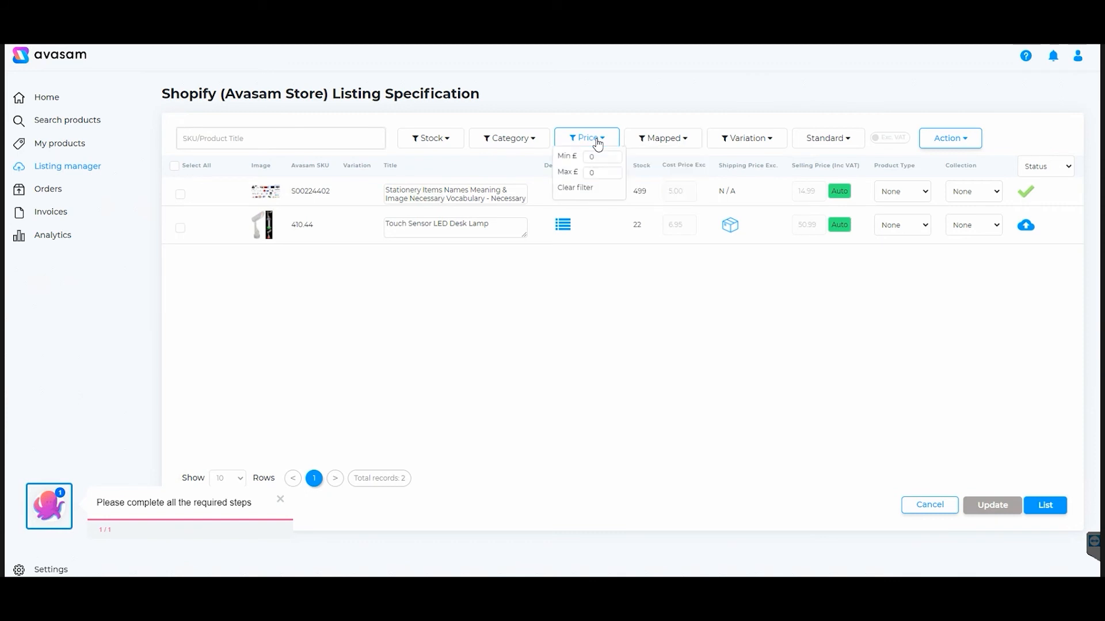
{"action": "left_click", "coordinate": [534, 144]}
{"action": "left_click", "coordinate": [548, 116]}
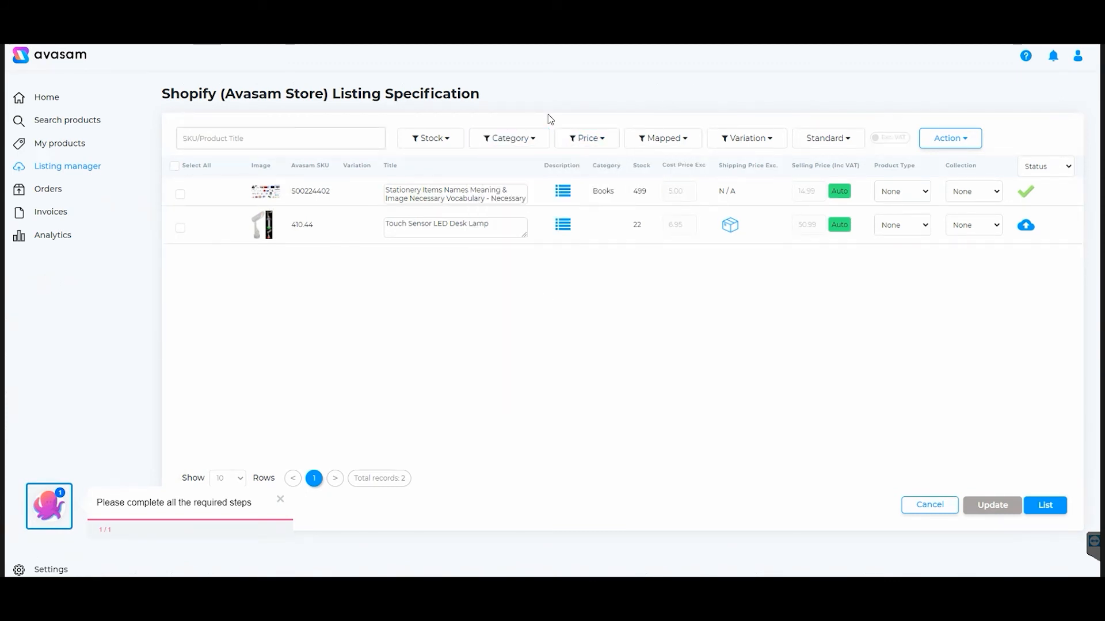
Inspect the first listing's title, description, product type and collection options without changing them
{"action": "left_click", "coordinate": [455, 194]}
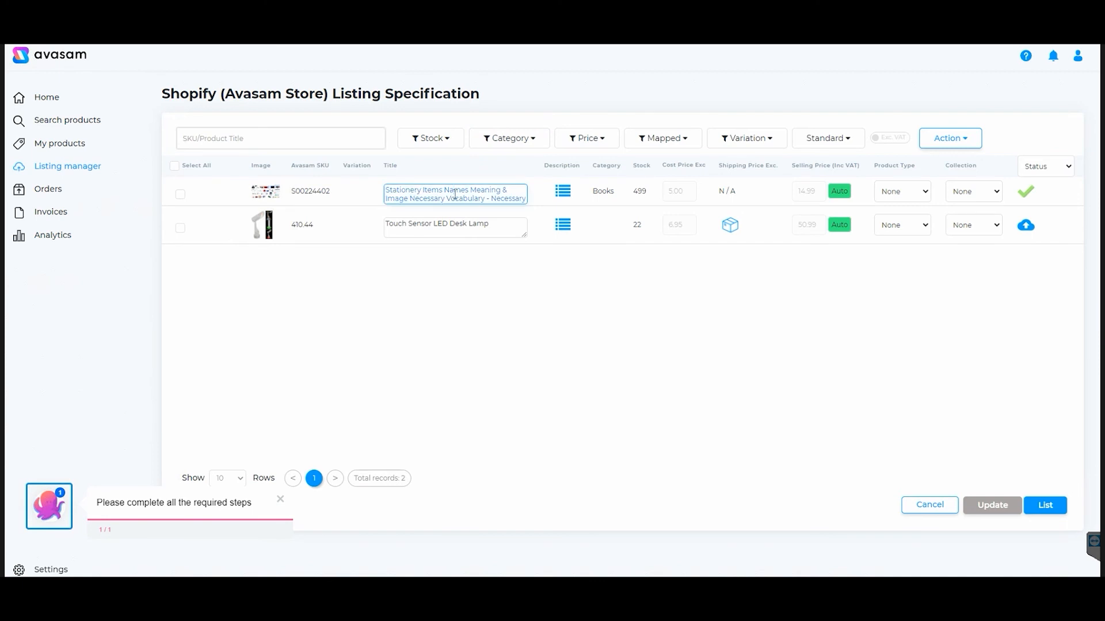
{"action": "left_click", "coordinate": [563, 191]}
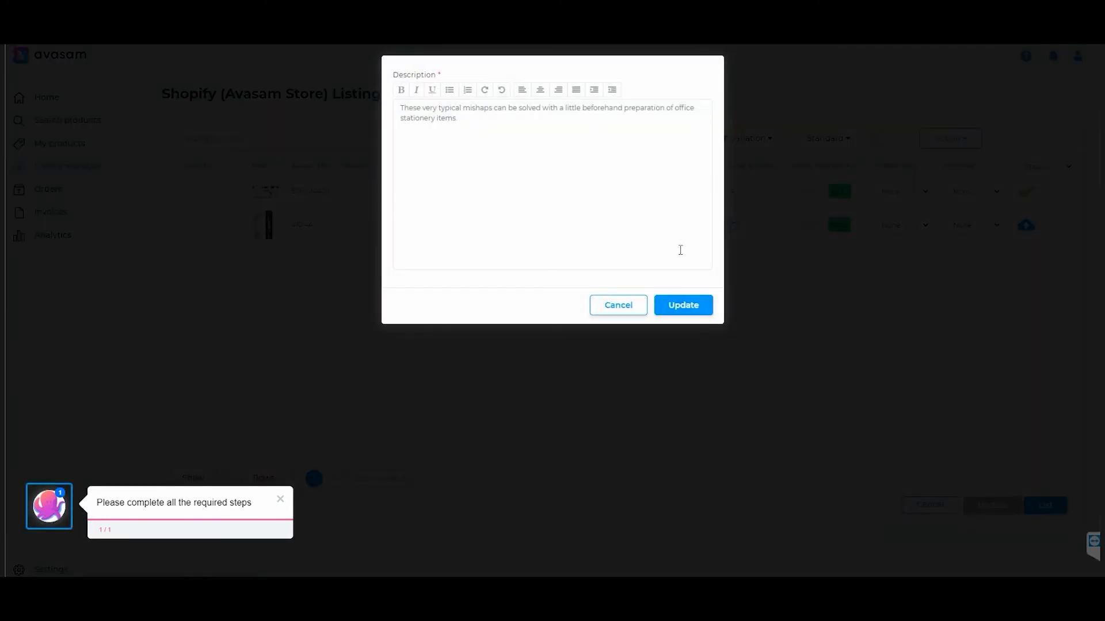
{"action": "left_click", "coordinate": [633, 304]}
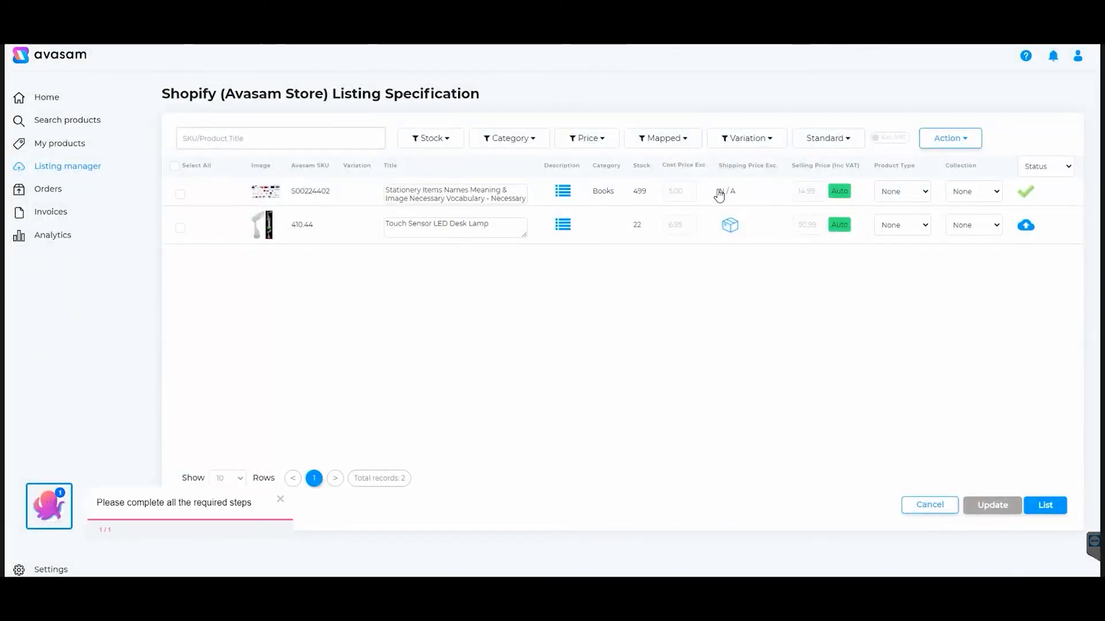
{"action": "left_click", "coordinate": [914, 193]}
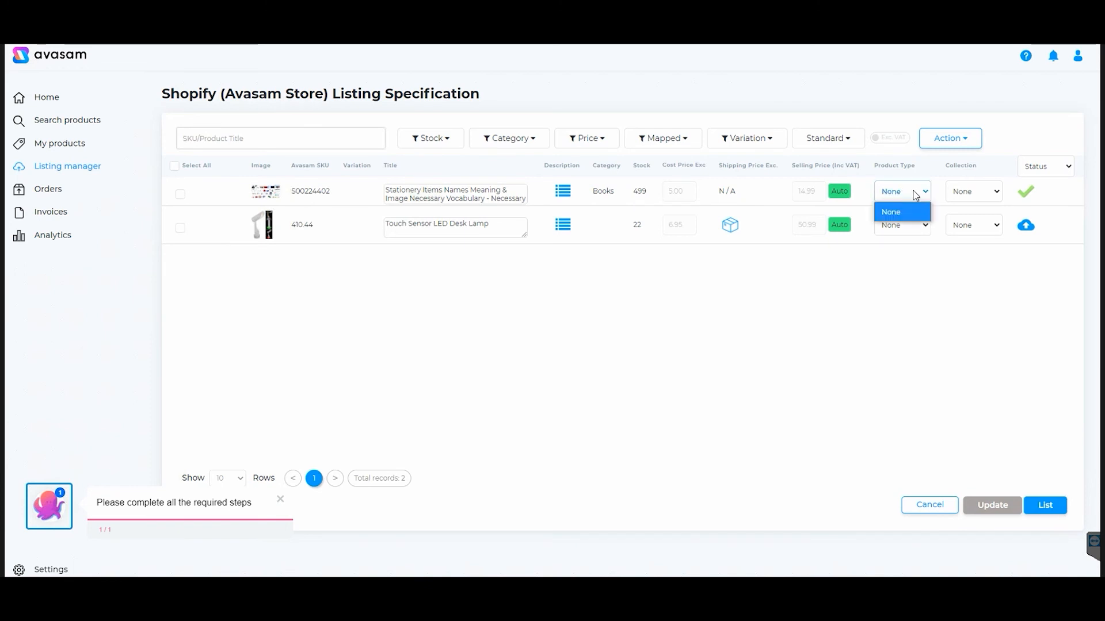
{"action": "left_click", "coordinate": [963, 194]}
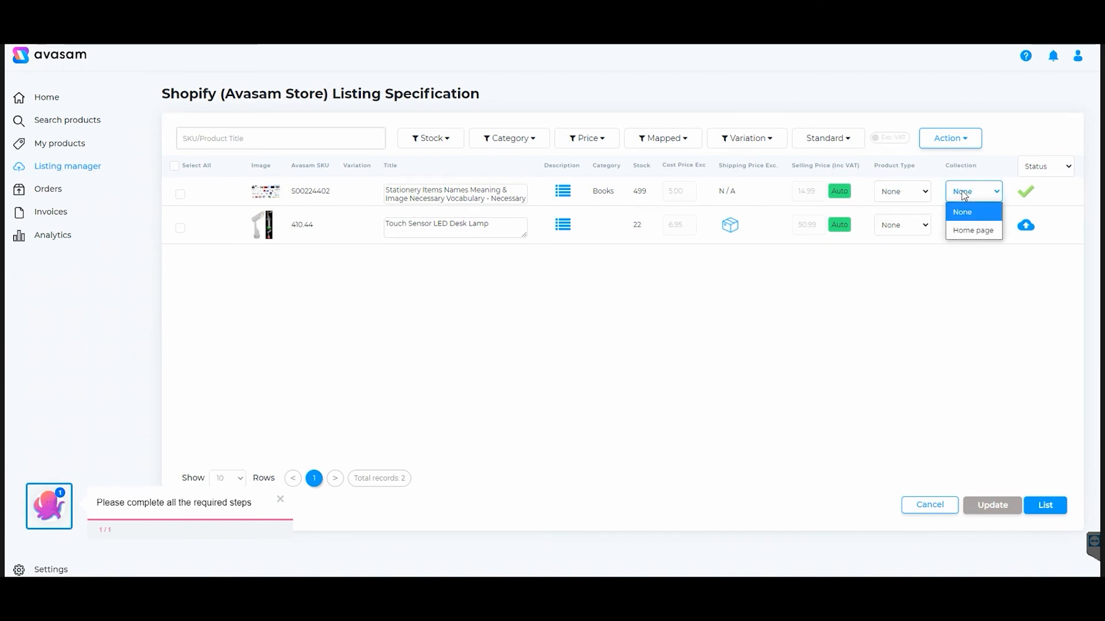
{"action": "left_click", "coordinate": [921, 194]}
{"action": "left_click", "coordinate": [855, 272]}
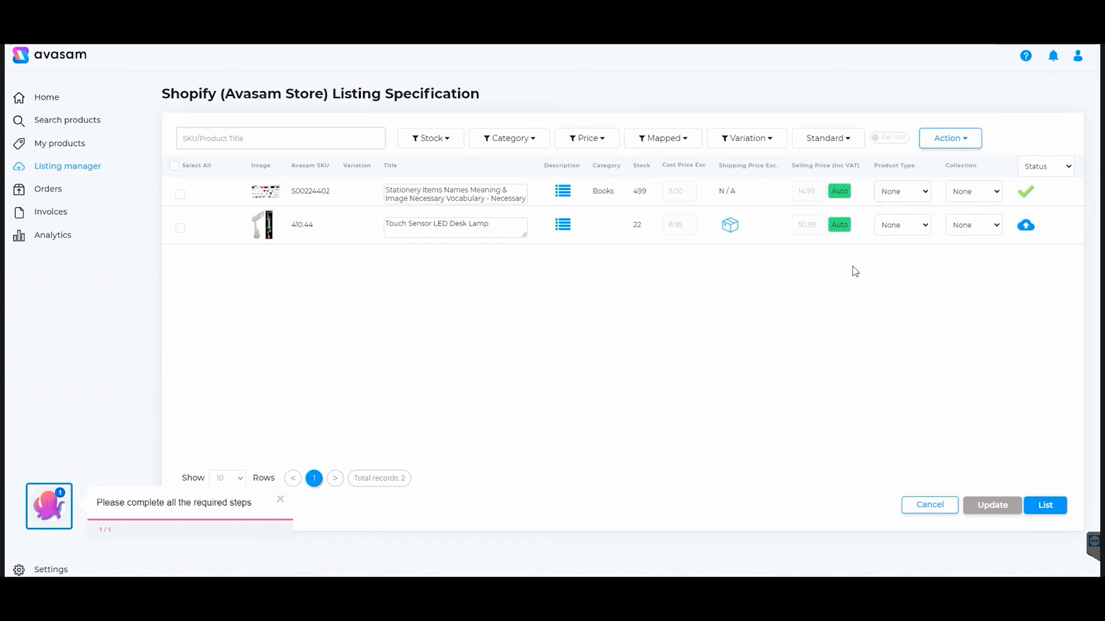
Select the Touch Sensor LED Desk Lamp listing and list it to the Shopify channel
{"action": "mouse_move", "coordinate": [835, 200]}
{"action": "mouse_move", "coordinate": [841, 242]}
{"action": "left_click", "coordinate": [180, 228]}
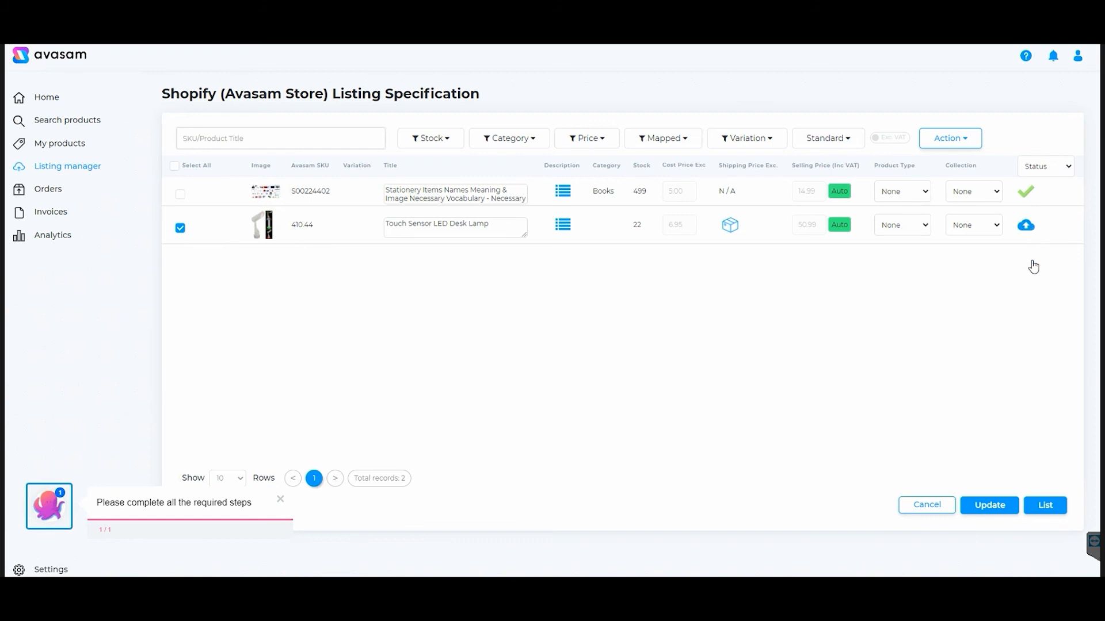
{"action": "left_click", "coordinate": [1046, 506]}
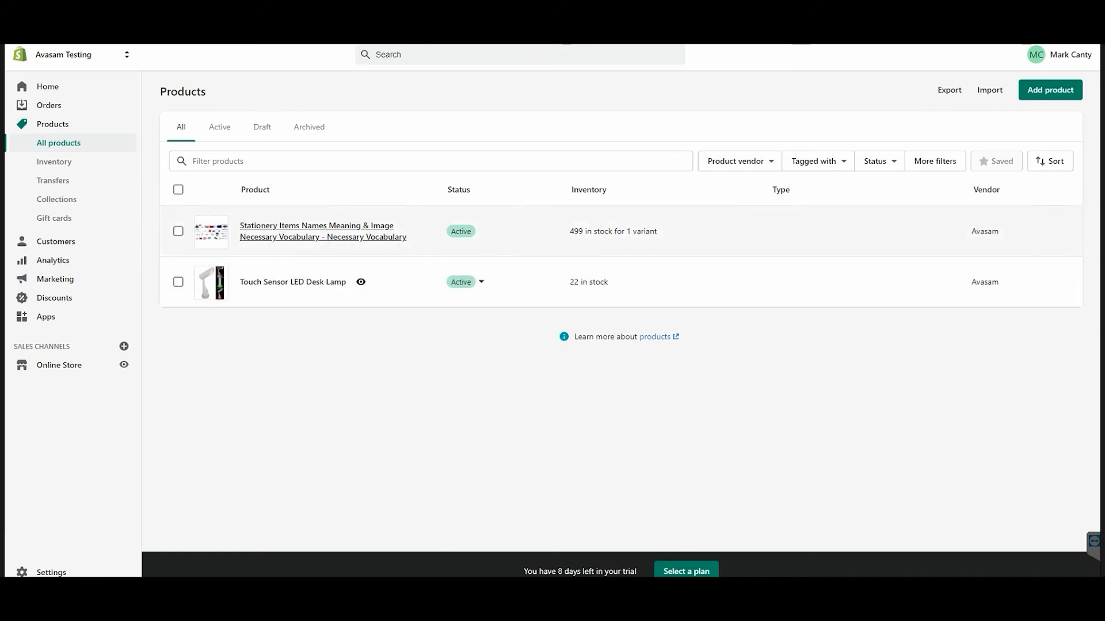
Switch to the Shopify online store, refresh it, and check the catalog for the desk lamp
{"action": "left_click", "coordinate": [71, 45]}
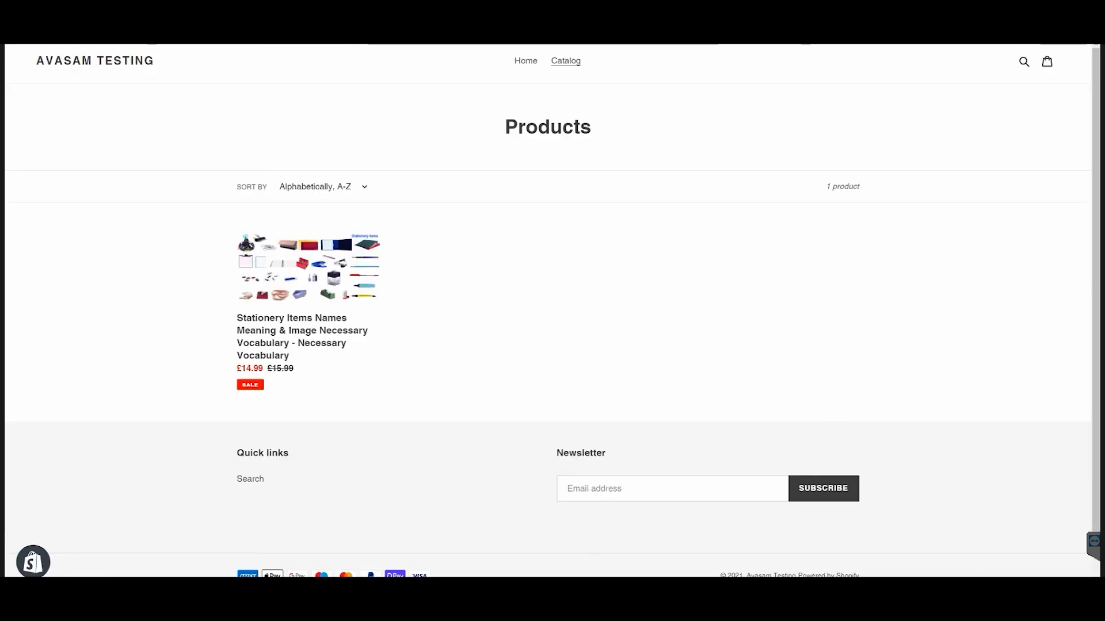
{"action": "key", "text": "F5"}
{"action": "left_click", "coordinate": [526, 61]}
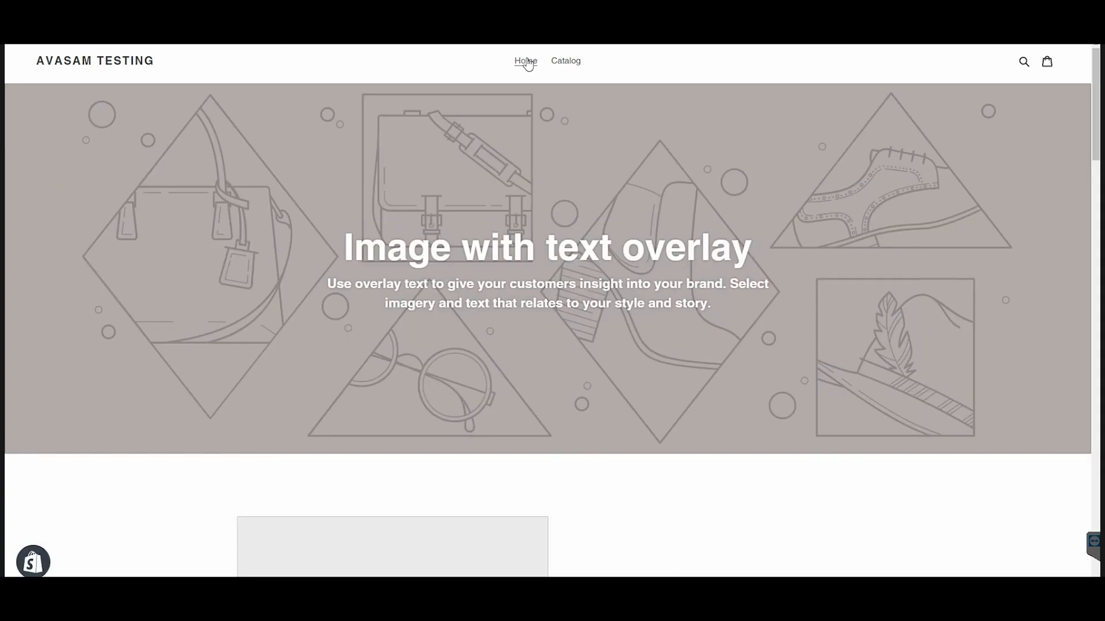
{"action": "left_click", "coordinate": [566, 62]}
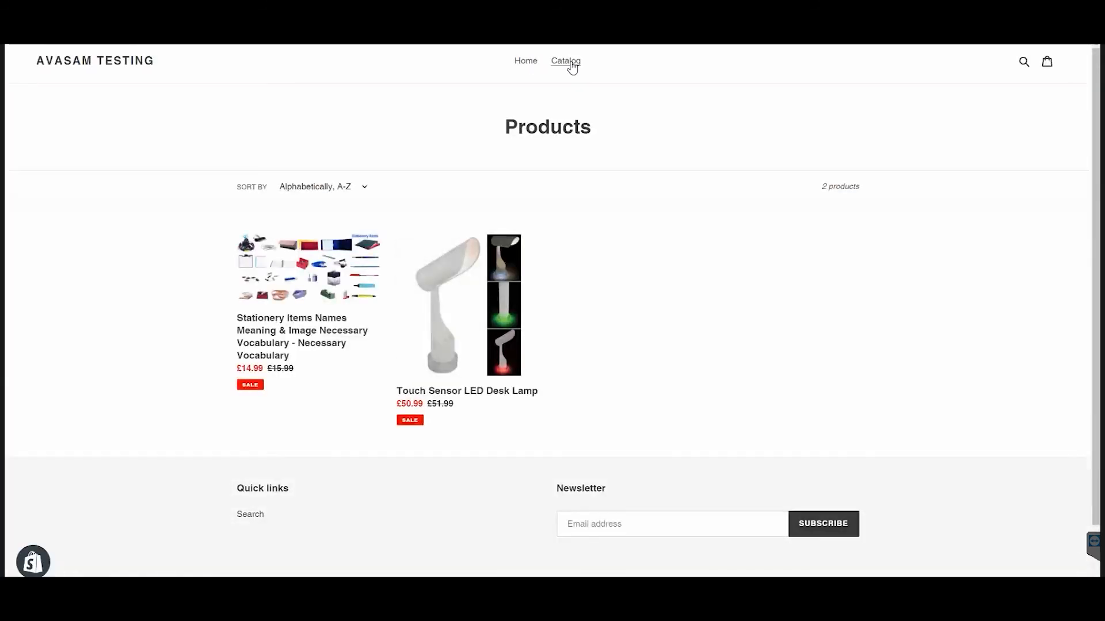
{"action": "left_click", "coordinate": [463, 278]}
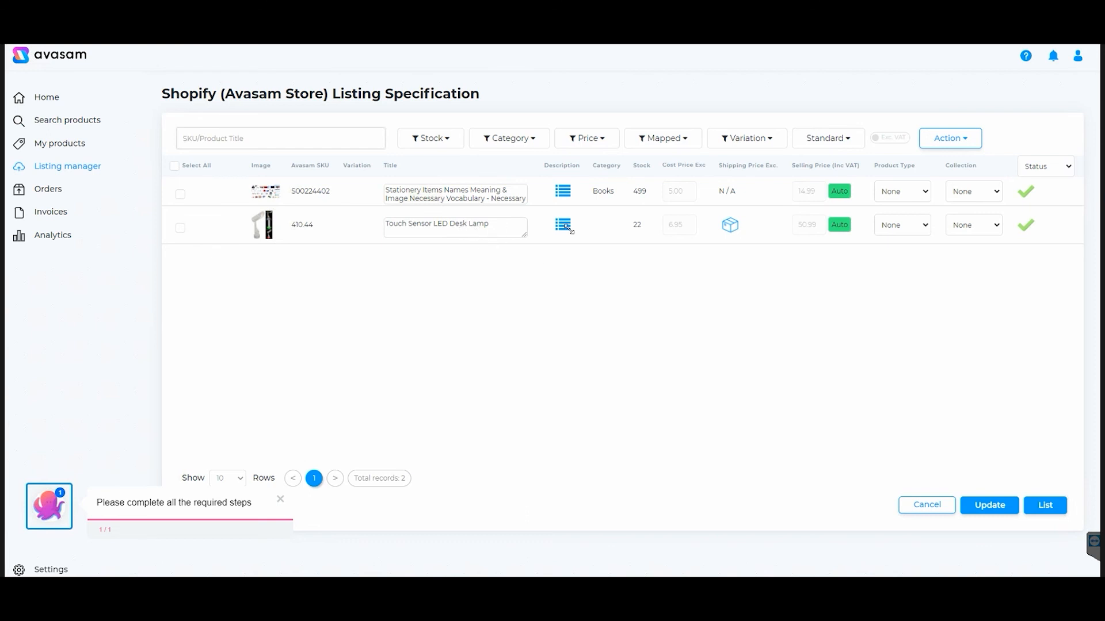
Go to My products and open the default column options to review which columns are shown
{"action": "mouse_move", "coordinate": [839, 225]}
{"action": "left_click", "coordinate": [179, 228]}
{"action": "left_click", "coordinate": [63, 149]}
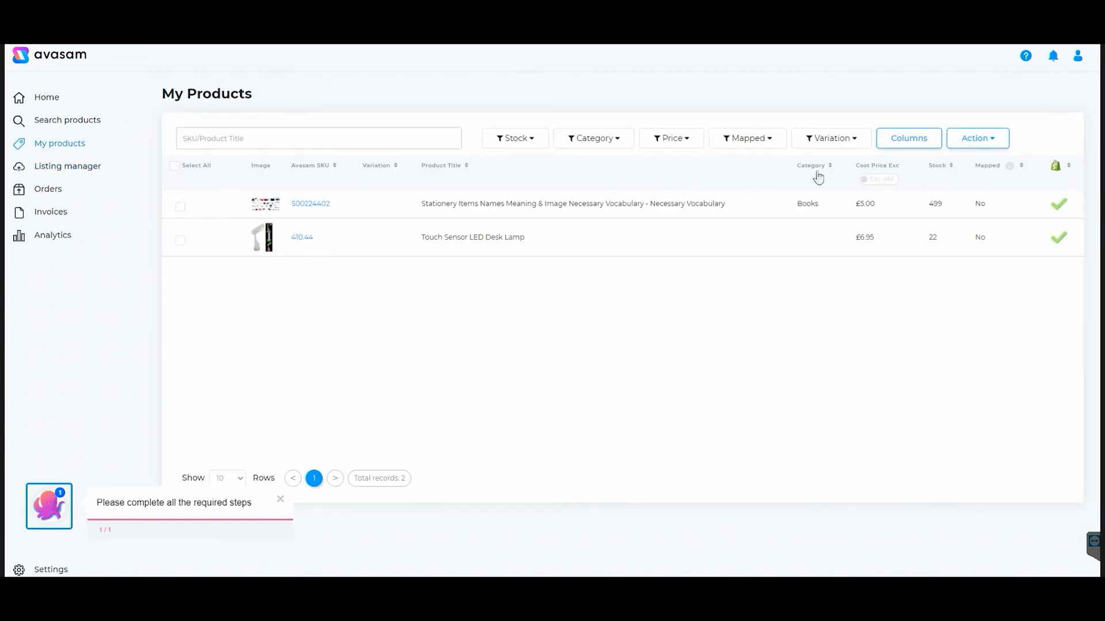
{"action": "left_click", "coordinate": [886, 143]}
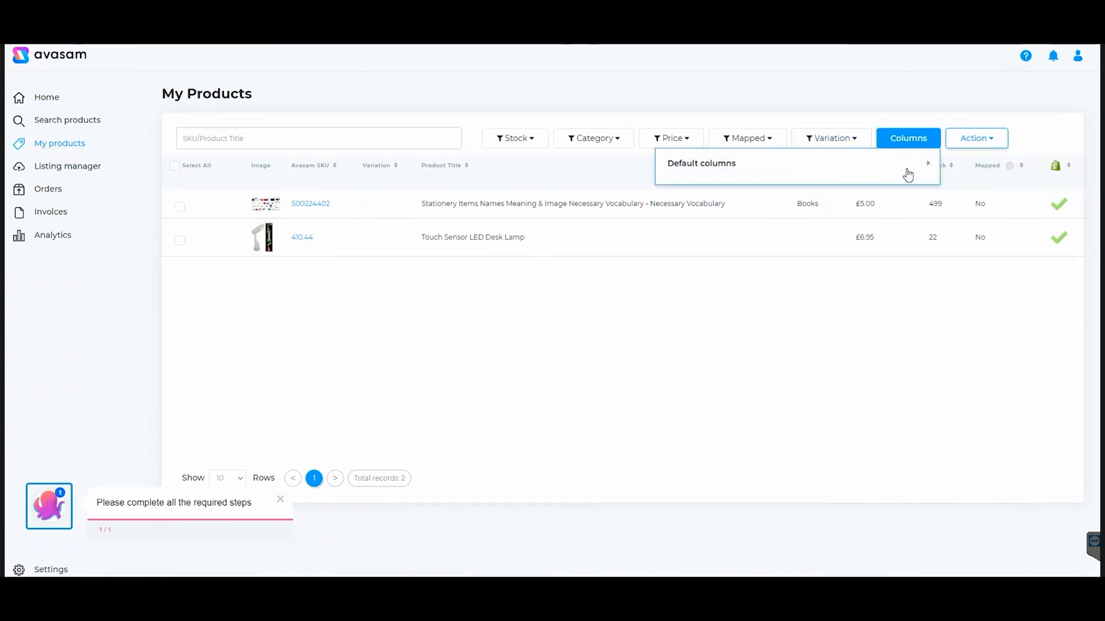
{"action": "left_click", "coordinate": [923, 166]}
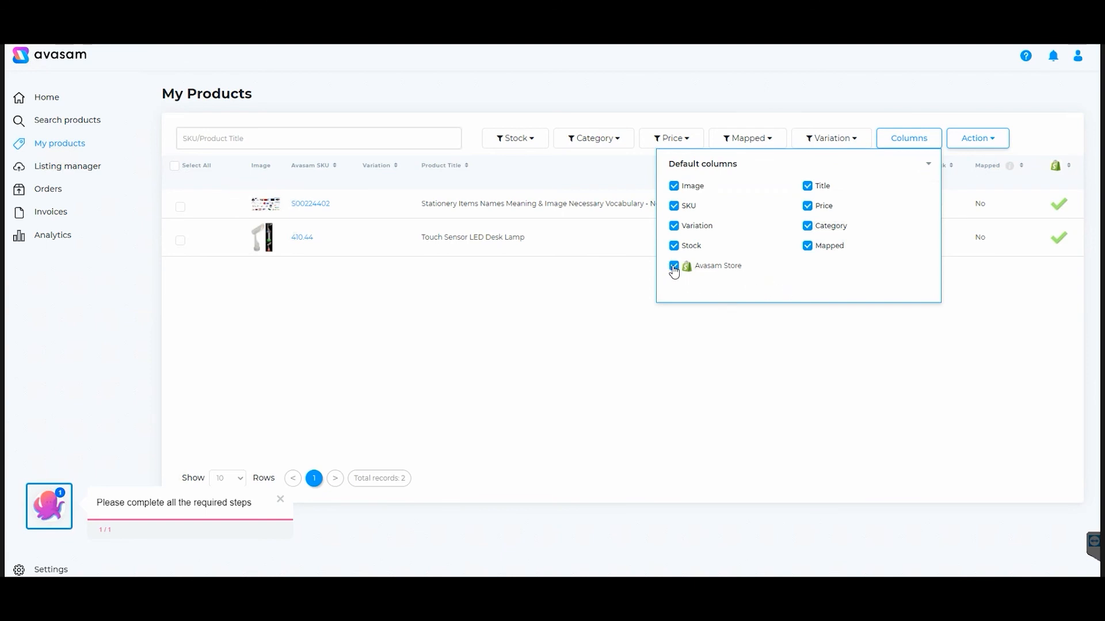
{"action": "left_click", "coordinate": [1052, 291]}
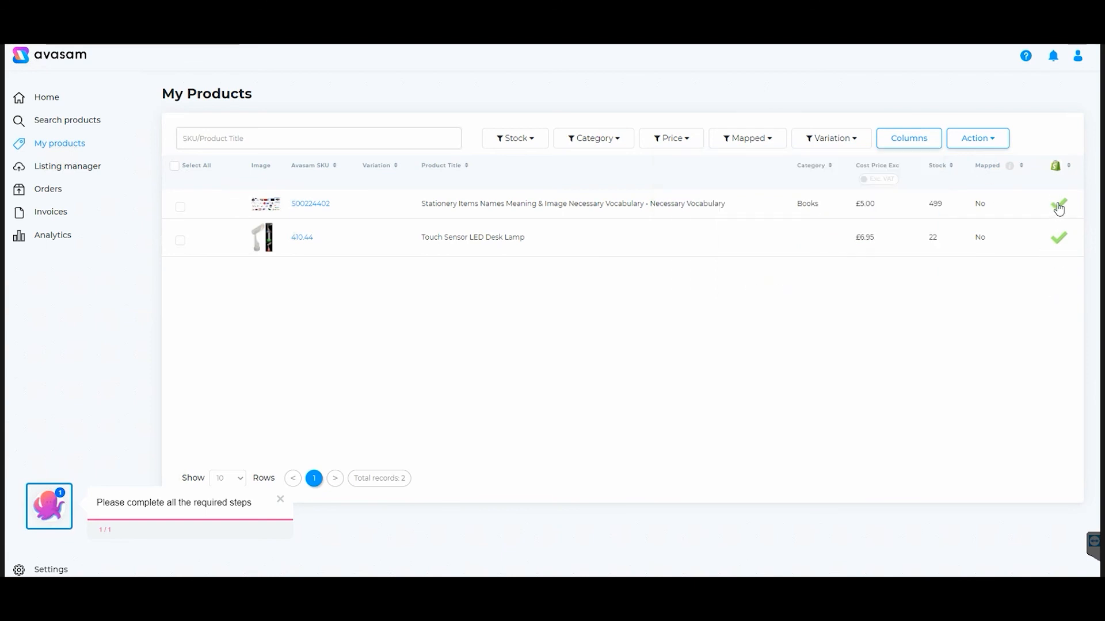